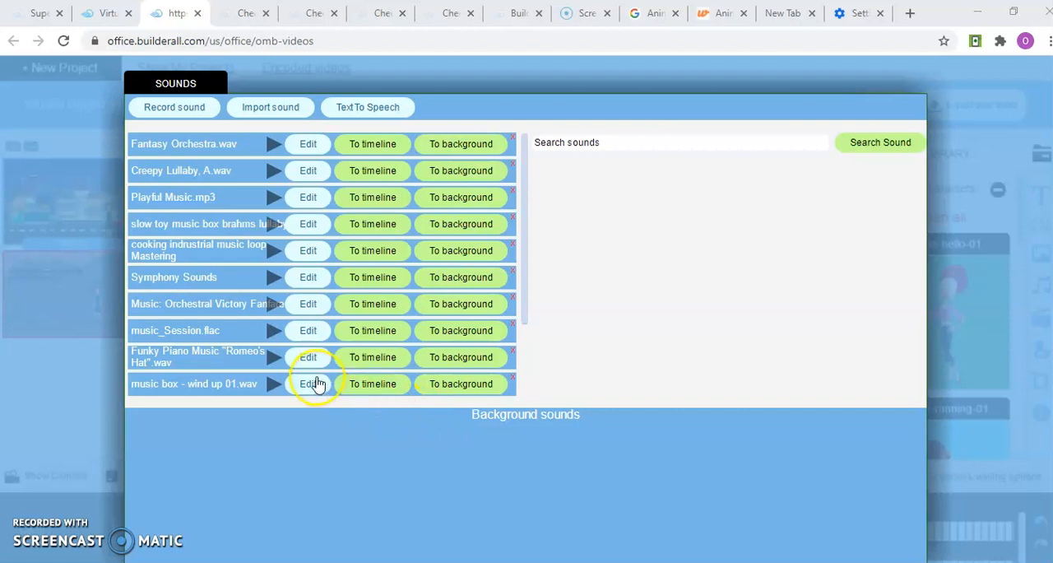
Add music_Session.flac as a background sound and turn its looping off
{"action": "left_click", "coordinate": [452, 337]}
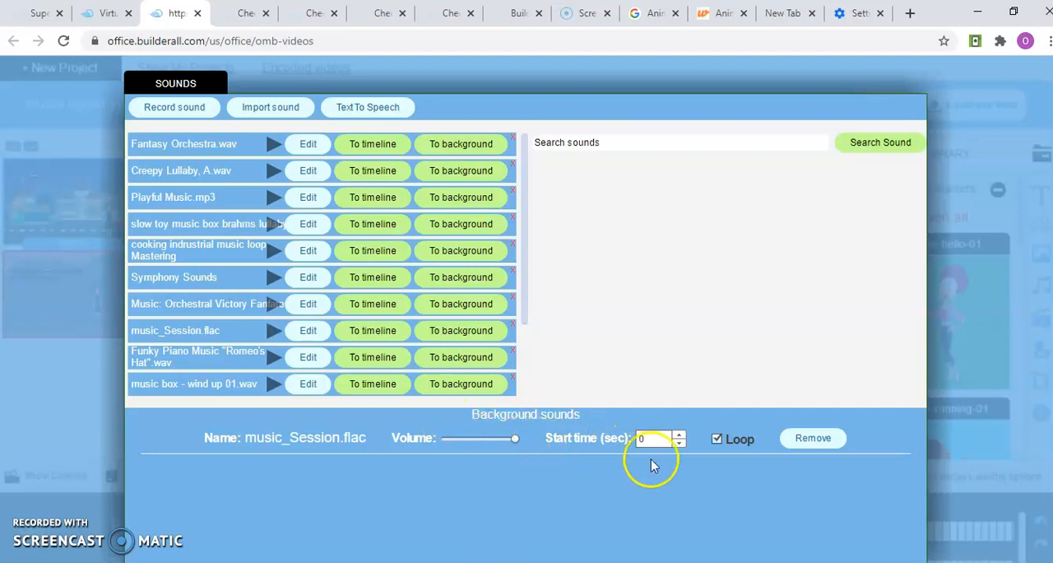
{"action": "left_click", "coordinate": [718, 441]}
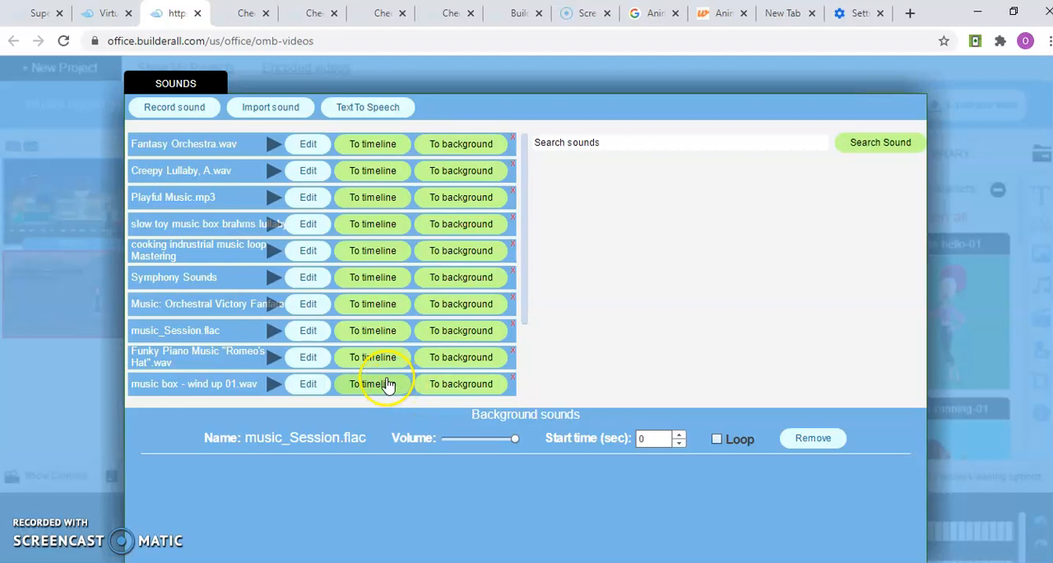
Add music box - wind up 01.wav as a second background sound, remove it again and close the sound manager
{"action": "left_click", "coordinate": [465, 383]}
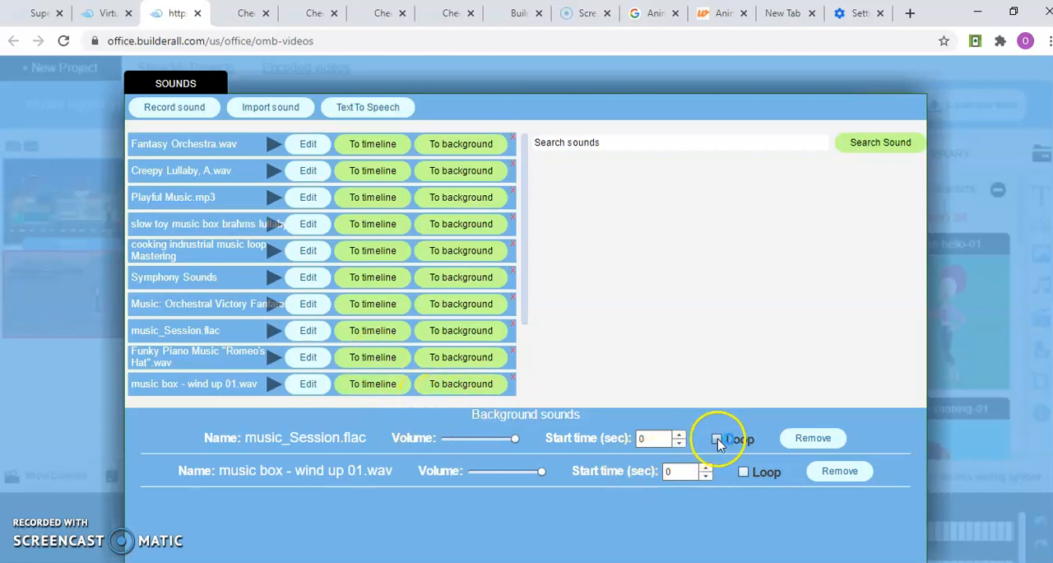
{"action": "left_click", "coordinate": [830, 476]}
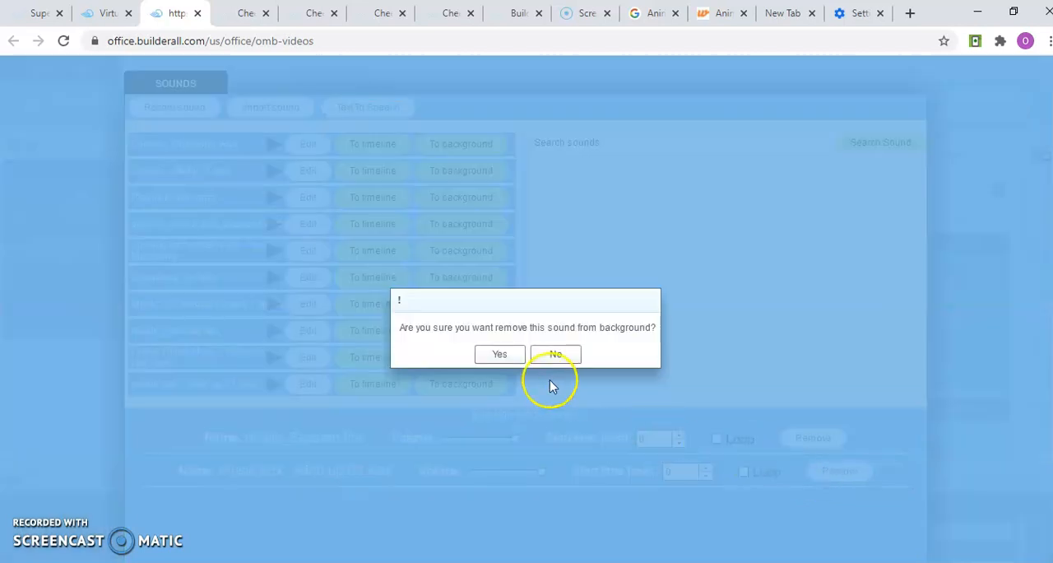
{"action": "left_click", "coordinate": [500, 355]}
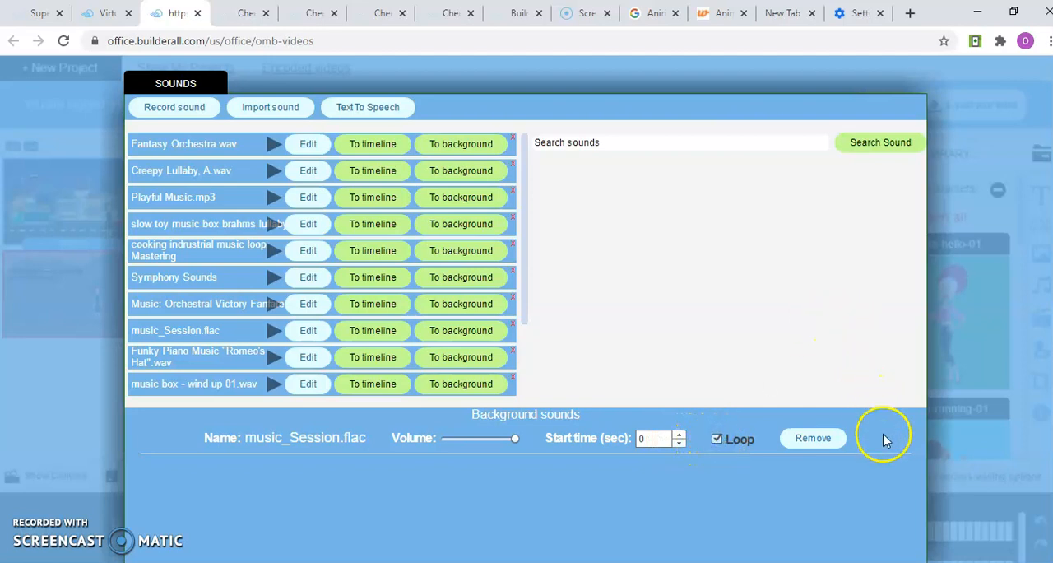
{"action": "left_click", "coordinate": [955, 451]}
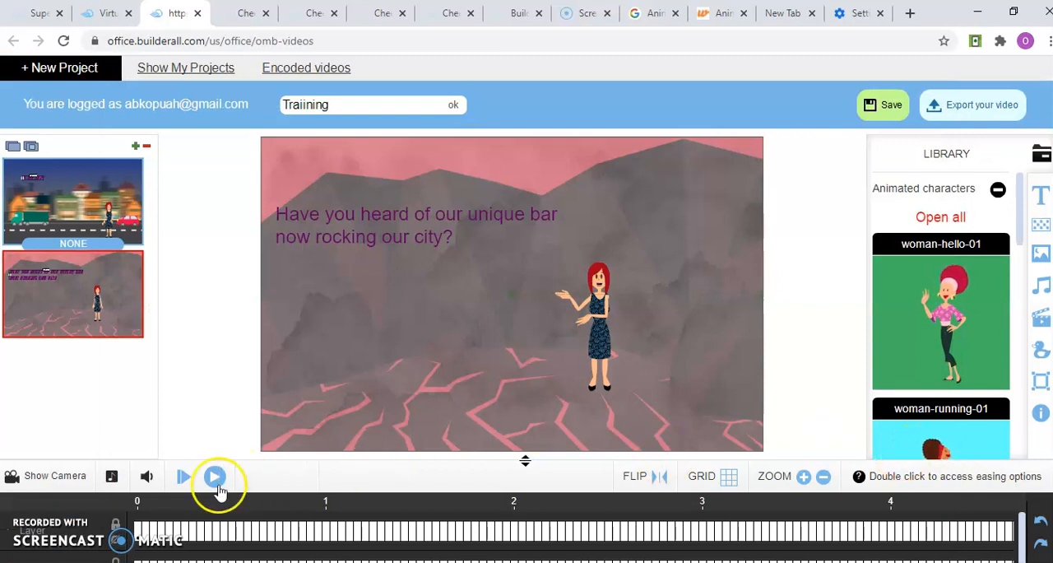
Play the project repeatedly from the first scene to check the background music, pausing between runs
{"action": "left_click", "coordinate": [184, 482]}
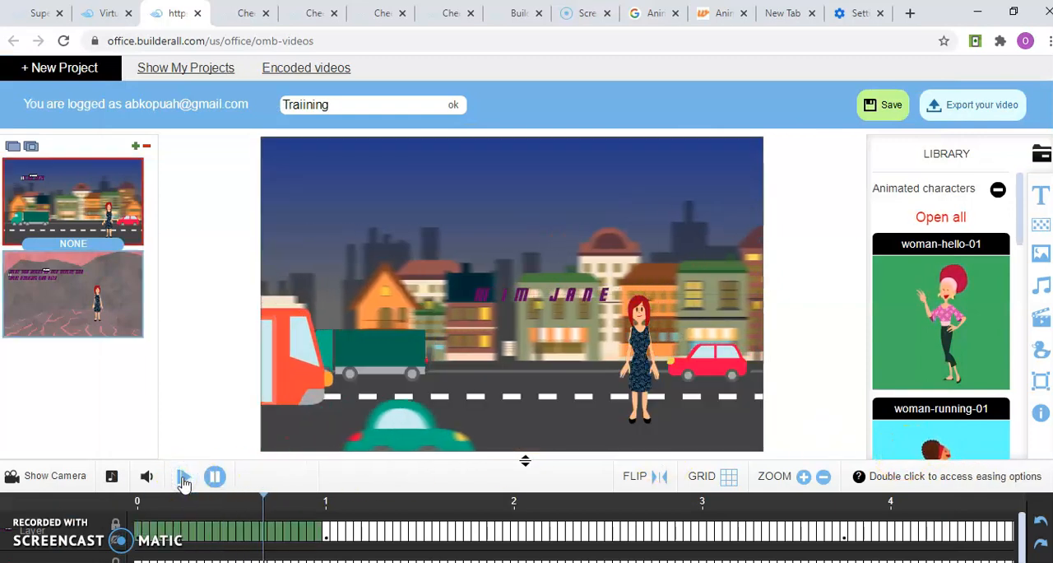
{"action": "left_click", "coordinate": [214, 477]}
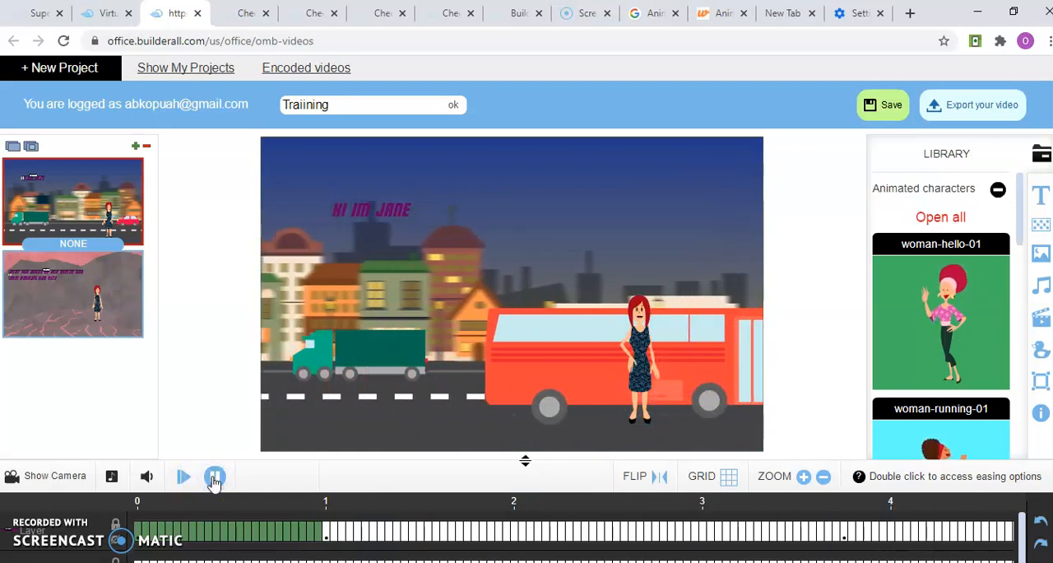
{"action": "left_click", "coordinate": [188, 479]}
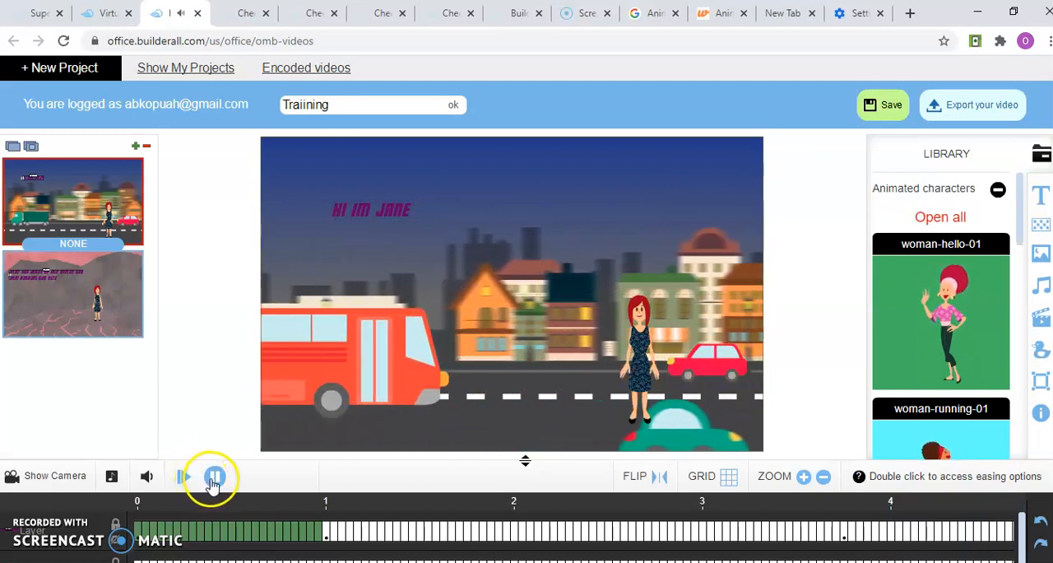
{"action": "left_click", "coordinate": [212, 479]}
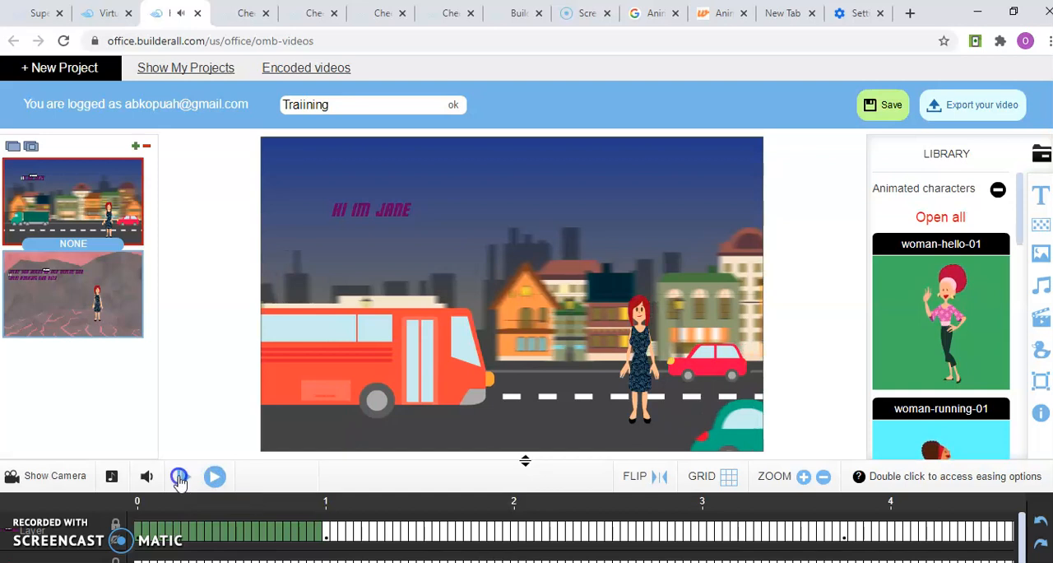
{"action": "left_click", "coordinate": [183, 481]}
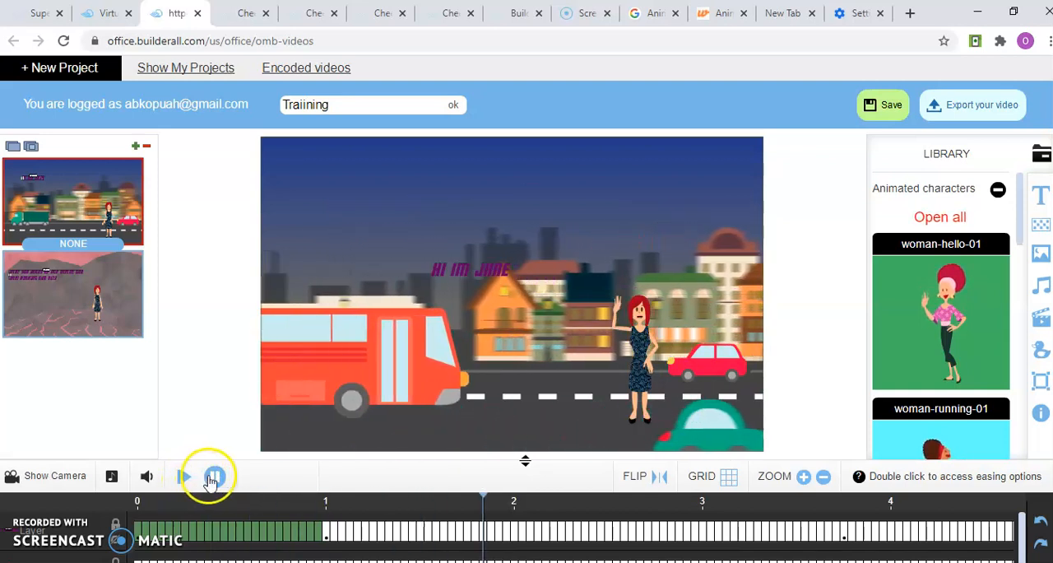
{"action": "left_click", "coordinate": [211, 478]}
{"action": "left_click", "coordinate": [184, 479]}
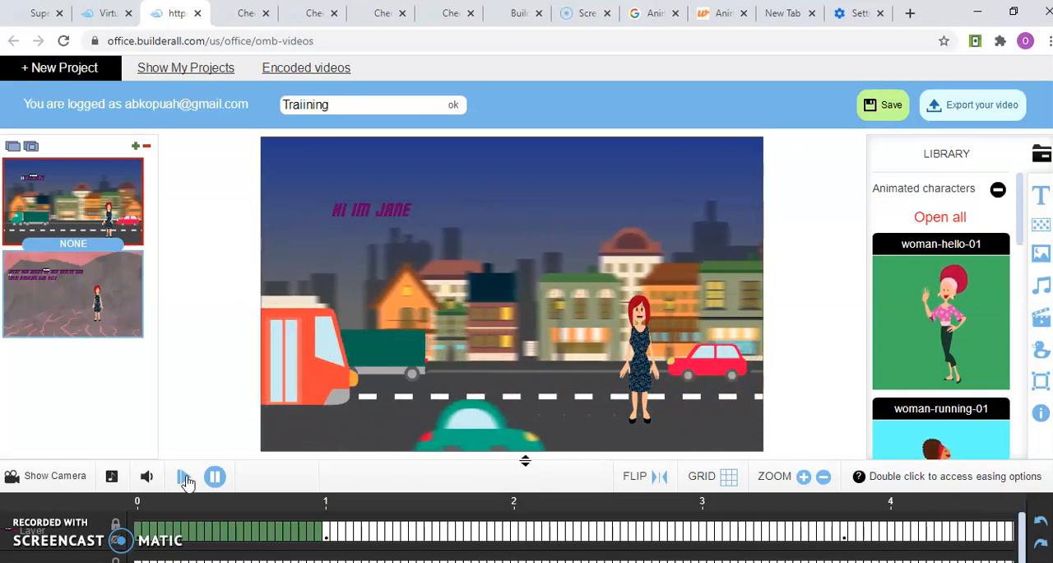
{"action": "left_click", "coordinate": [202, 480]}
{"action": "left_click", "coordinate": [212, 481]}
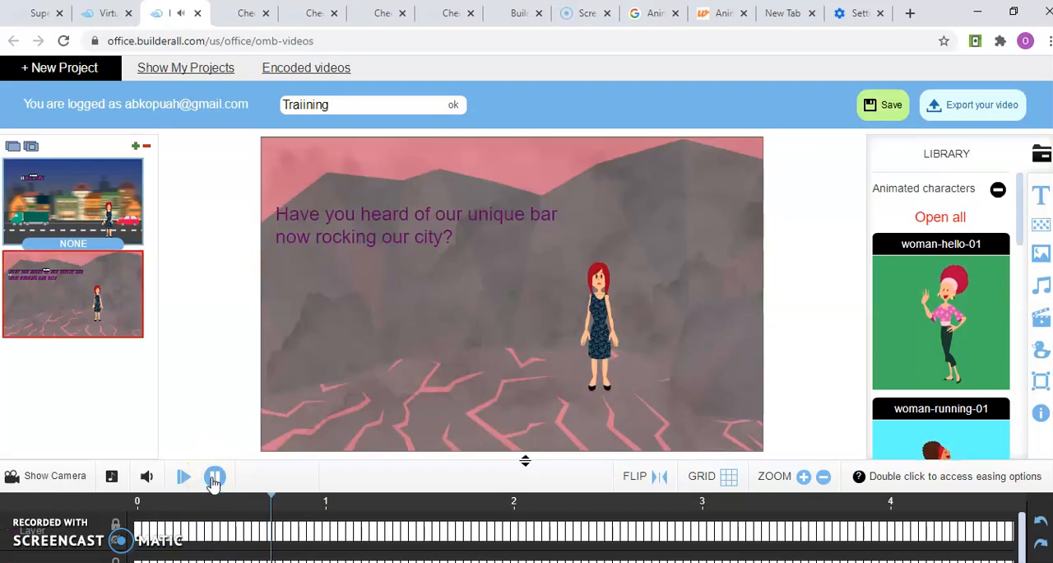
{"action": "left_click", "coordinate": [183, 478]}
{"action": "left_click", "coordinate": [212, 482]}
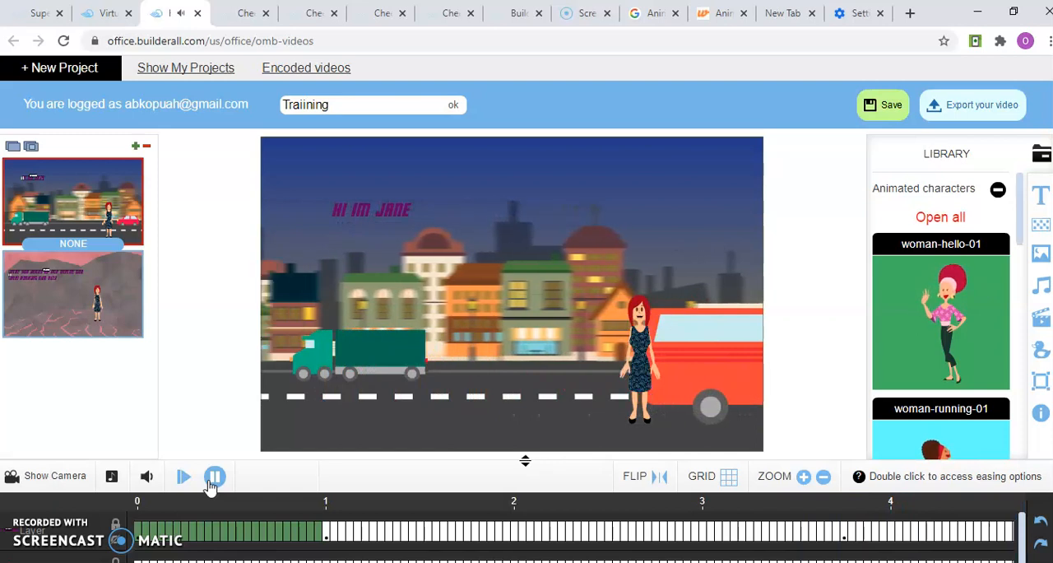
{"action": "left_click", "coordinate": [183, 481]}
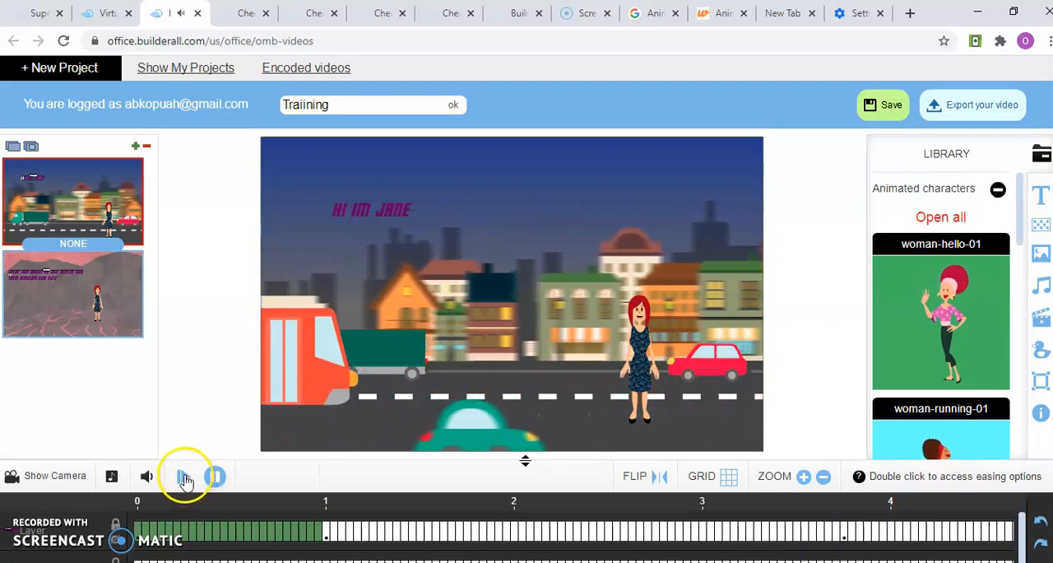
{"action": "left_click", "coordinate": [214, 477]}
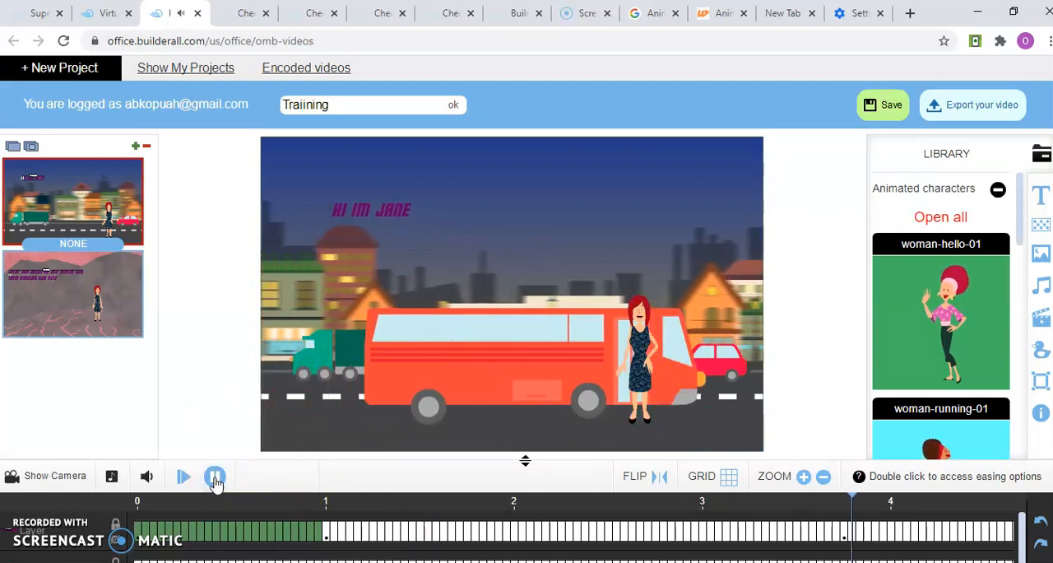
{"action": "left_click", "coordinate": [215, 477]}
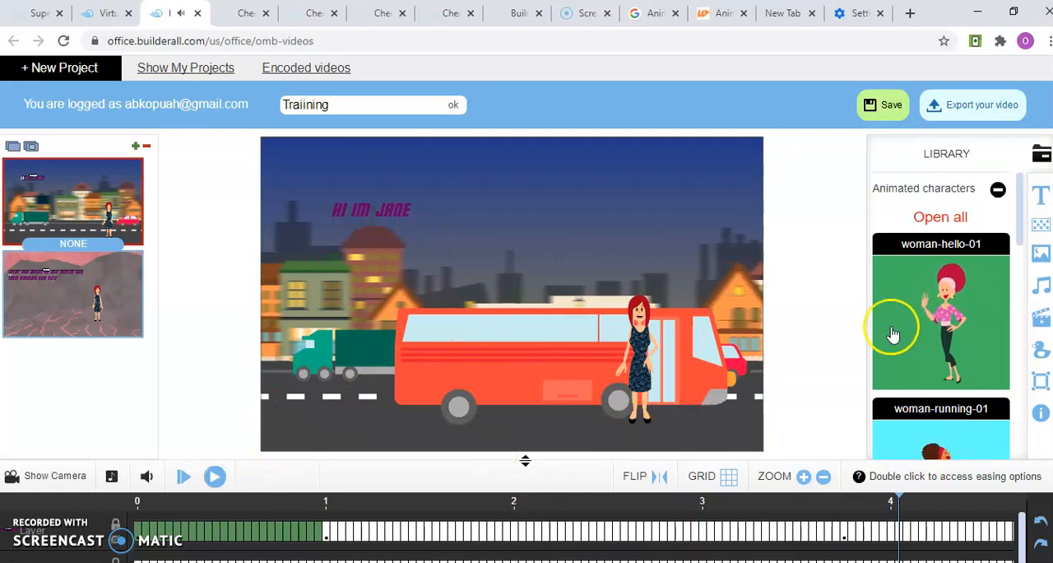
Create a text-to-speech sound of the first scene's greeting caption in the English UK (Female) voice and save it
{"action": "left_click", "coordinate": [1040, 292]}
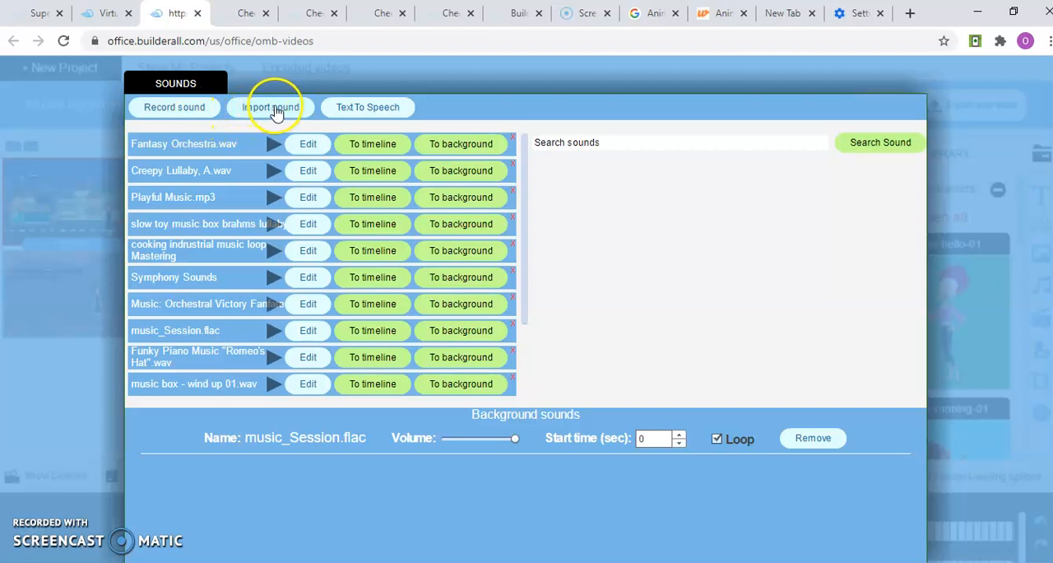
{"action": "left_click", "coordinate": [354, 110]}
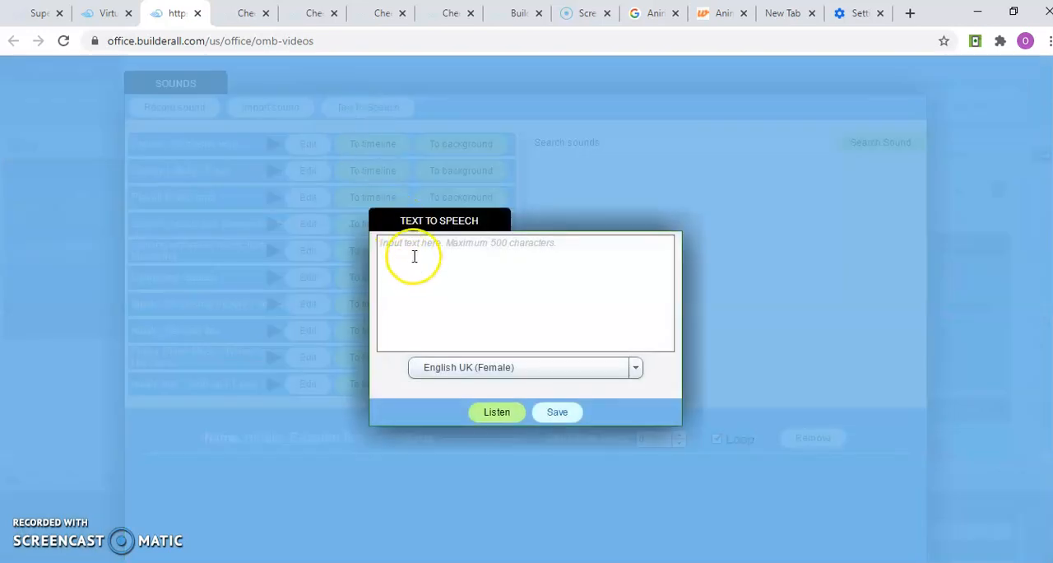
{"action": "left_click", "coordinate": [409, 256]}
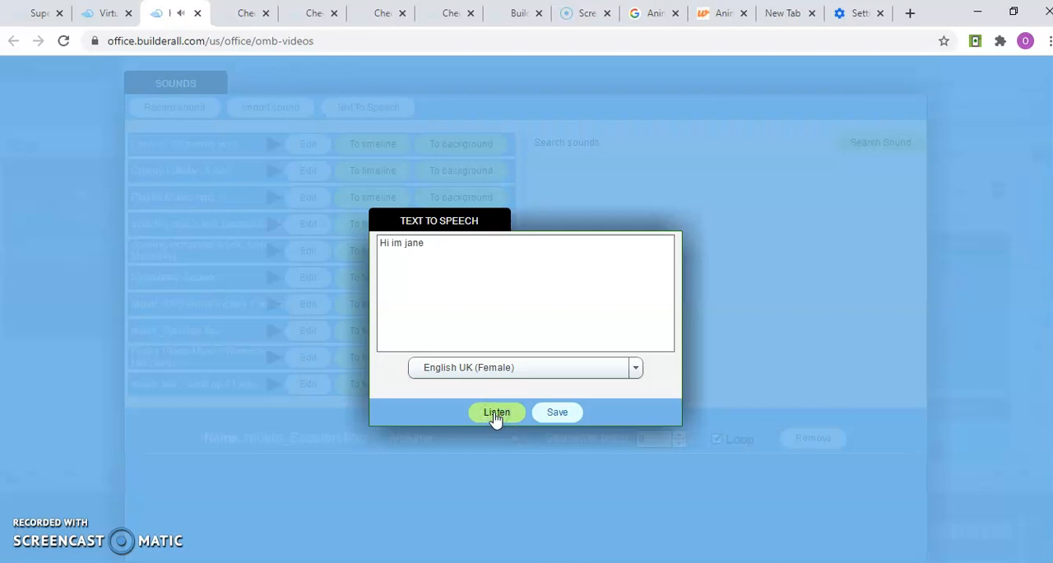
{"action": "left_click", "coordinate": [556, 416]}
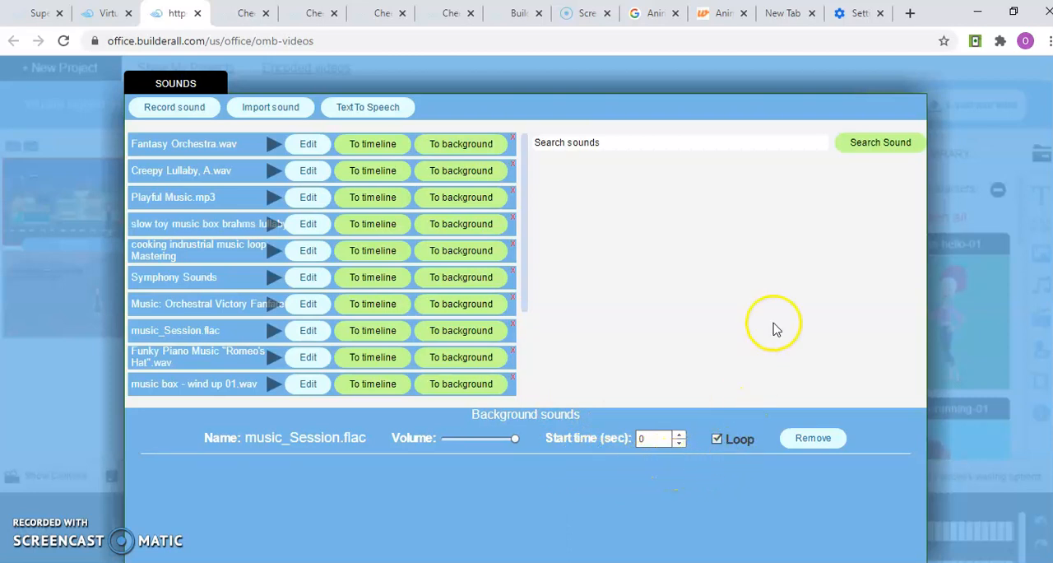
Remove music_Session.flac from the background sounds and close the sound manager
{"action": "left_click", "coordinate": [834, 441]}
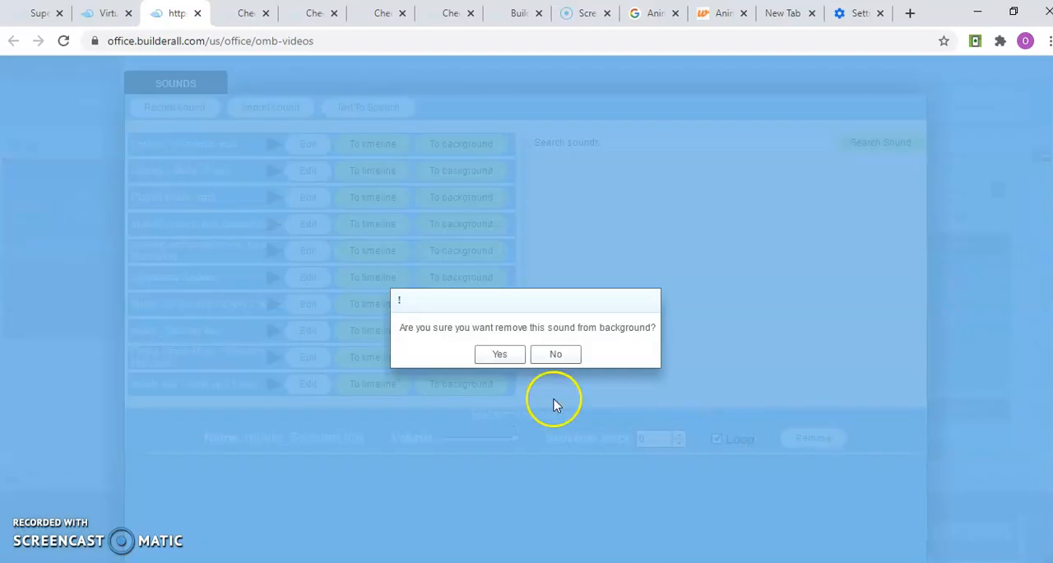
{"action": "left_click", "coordinate": [503, 355]}
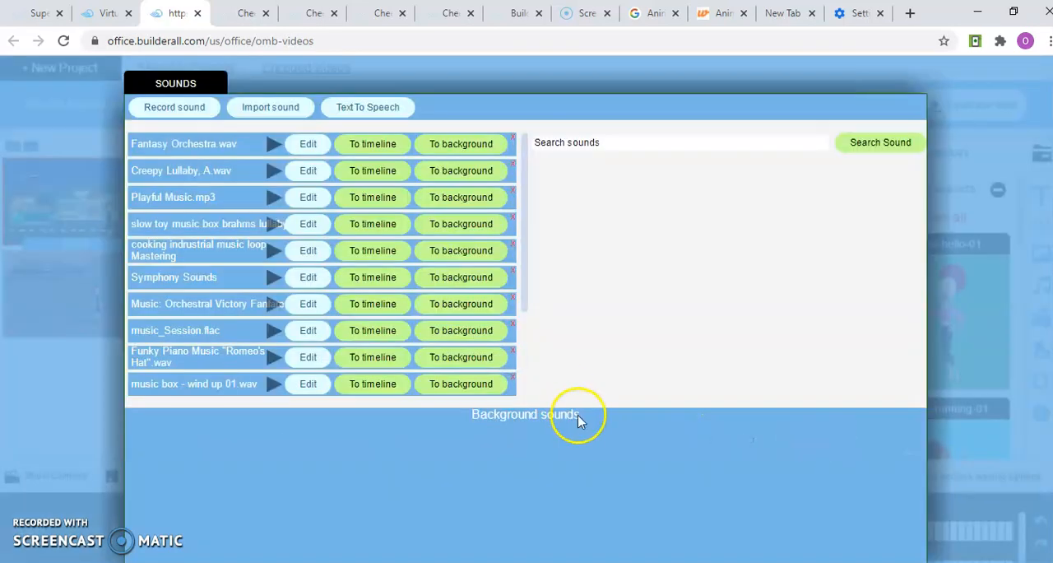
{"action": "left_click", "coordinate": [944, 283]}
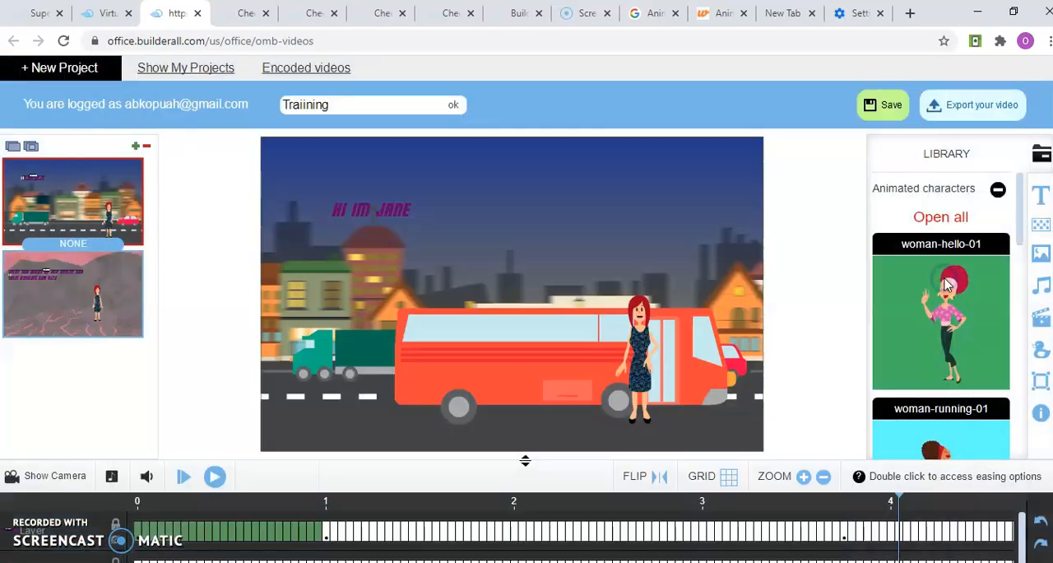
Preview the project from the first scene without background music, dismiss the error dialog and pause playback in the second scene
{"action": "left_click", "coordinate": [182, 477]}
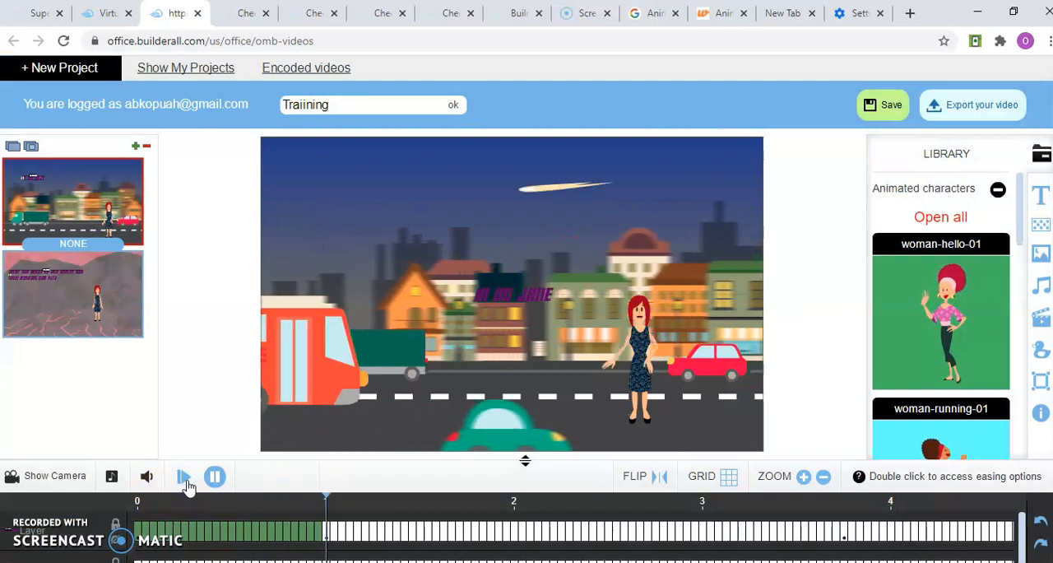
{"action": "left_click", "coordinate": [213, 479]}
{"action": "left_click", "coordinate": [184, 479]}
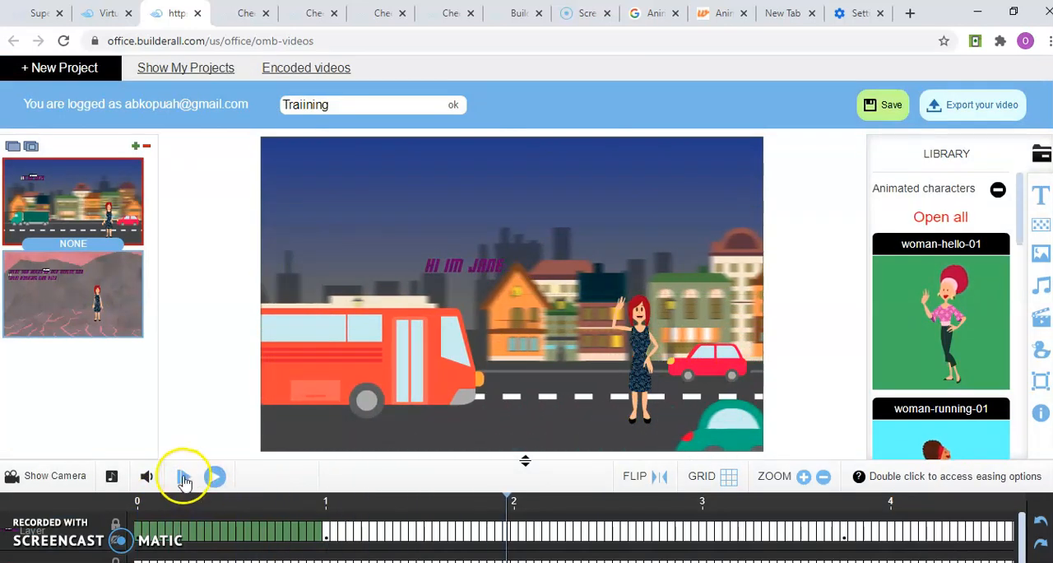
{"action": "left_click", "coordinate": [213, 479]}
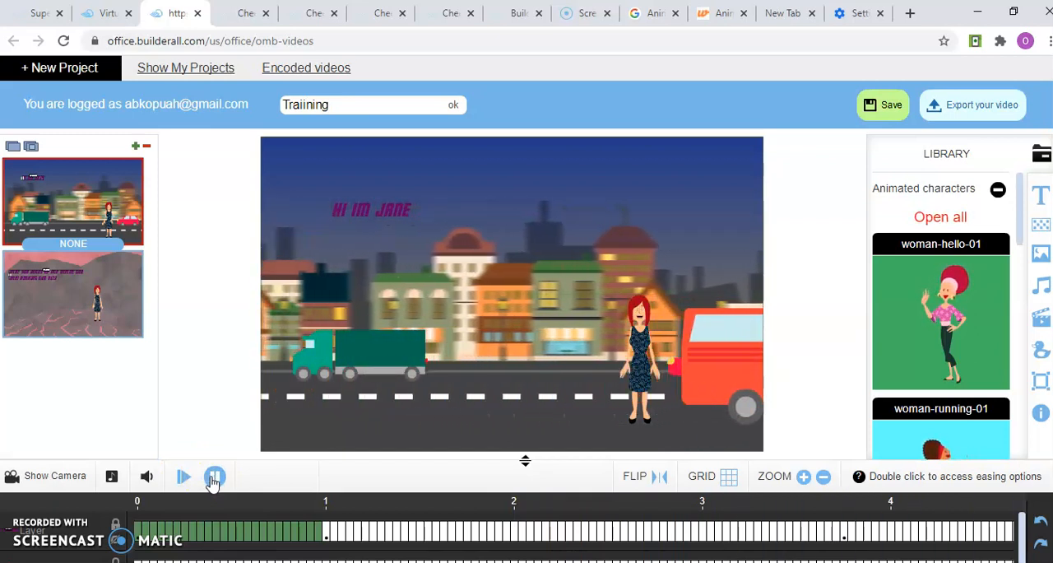
{"action": "left_click", "coordinate": [213, 479]}
{"action": "left_click", "coordinate": [184, 480]}
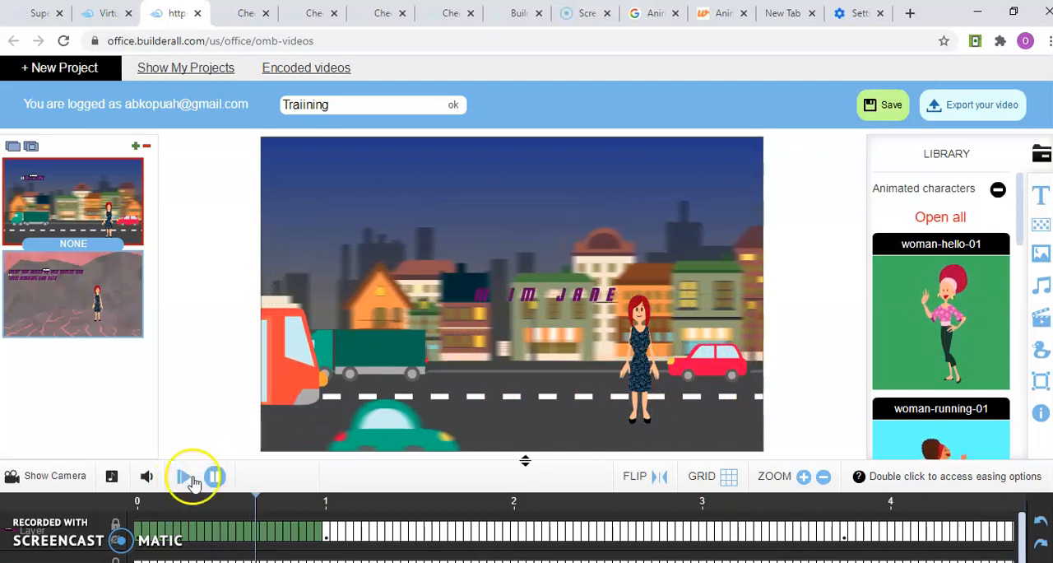
{"action": "left_click", "coordinate": [209, 480]}
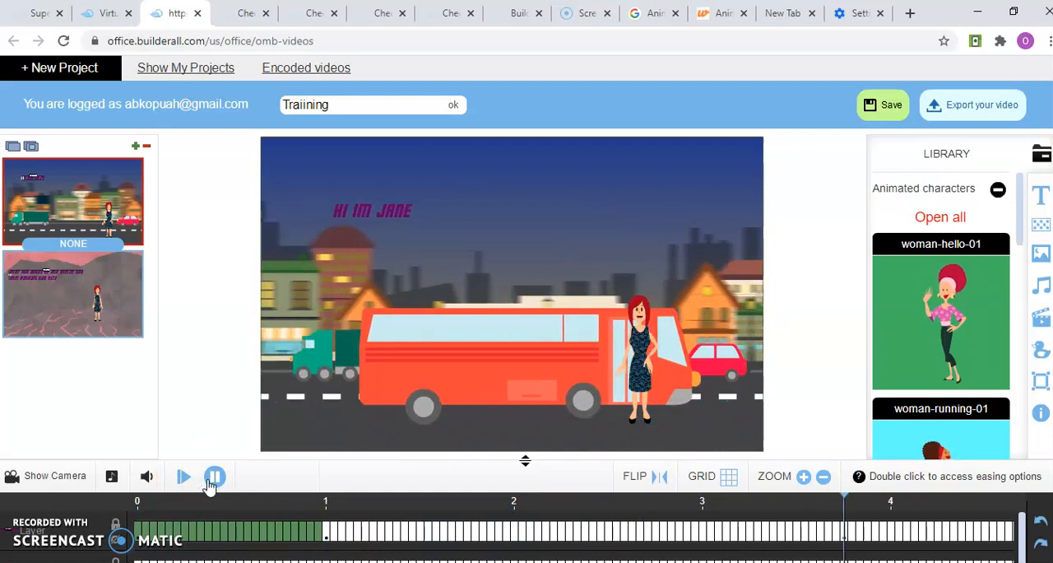
{"action": "left_click", "coordinate": [184, 477]}
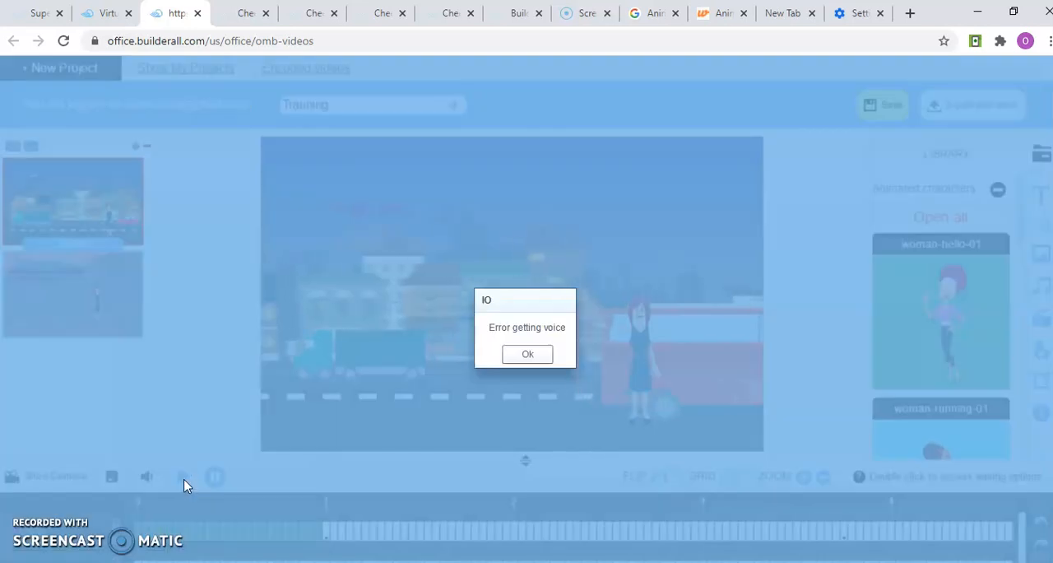
{"action": "left_click", "coordinate": [532, 363]}
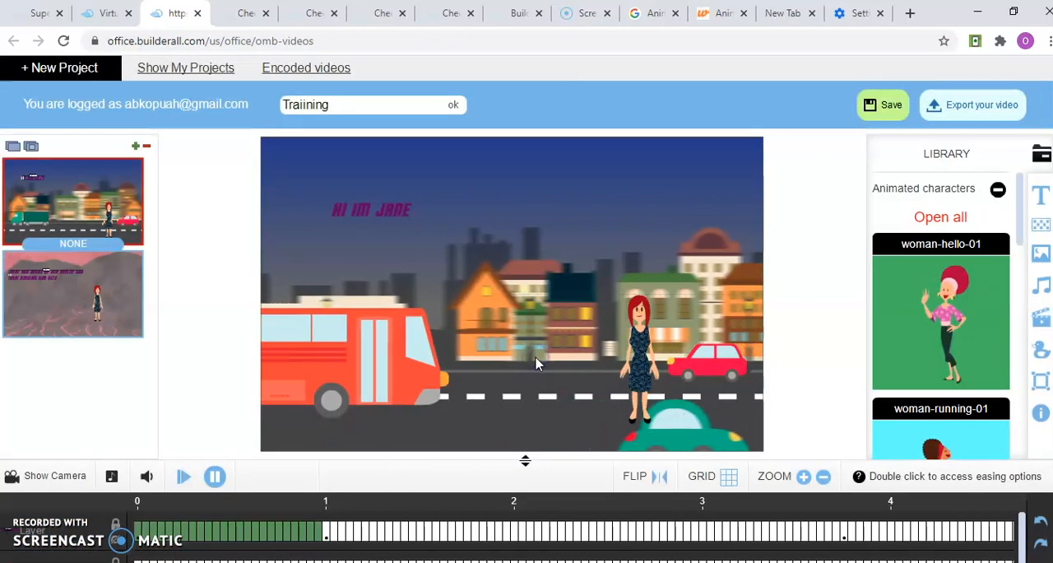
{"action": "left_click", "coordinate": [214, 486]}
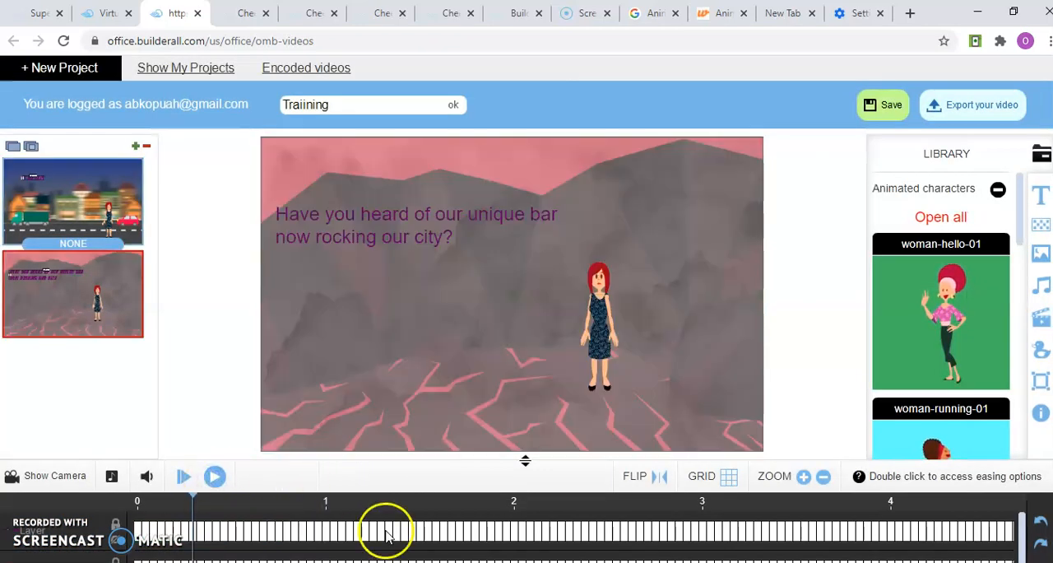
Enter the greeting caption as text to speech once more, listen to the English UK (Female) voice and save the sound
{"action": "left_click", "coordinate": [1038, 286]}
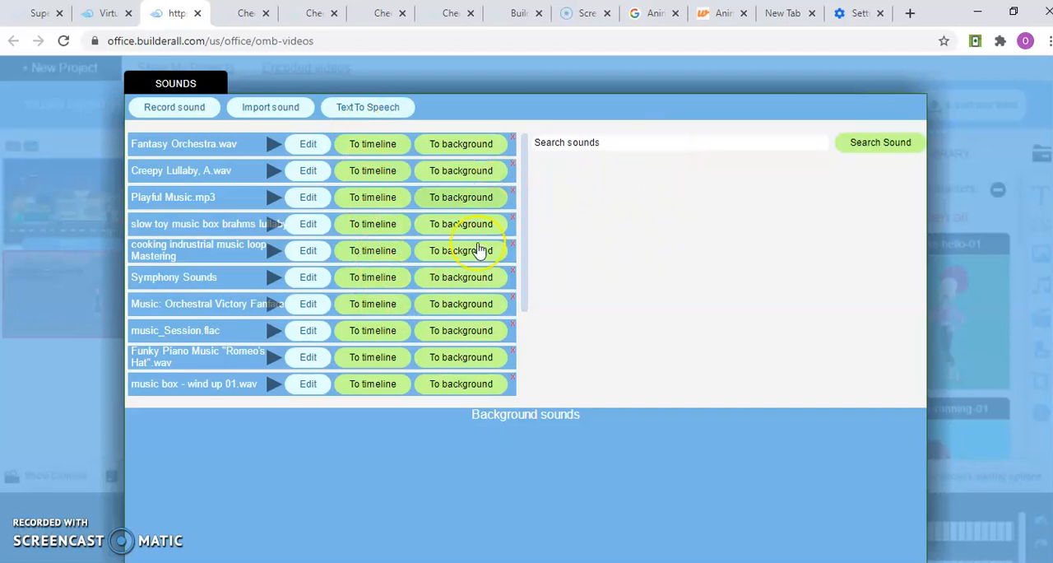
{"action": "left_click", "coordinate": [376, 108]}
{"action": "left_click", "coordinate": [471, 275]}
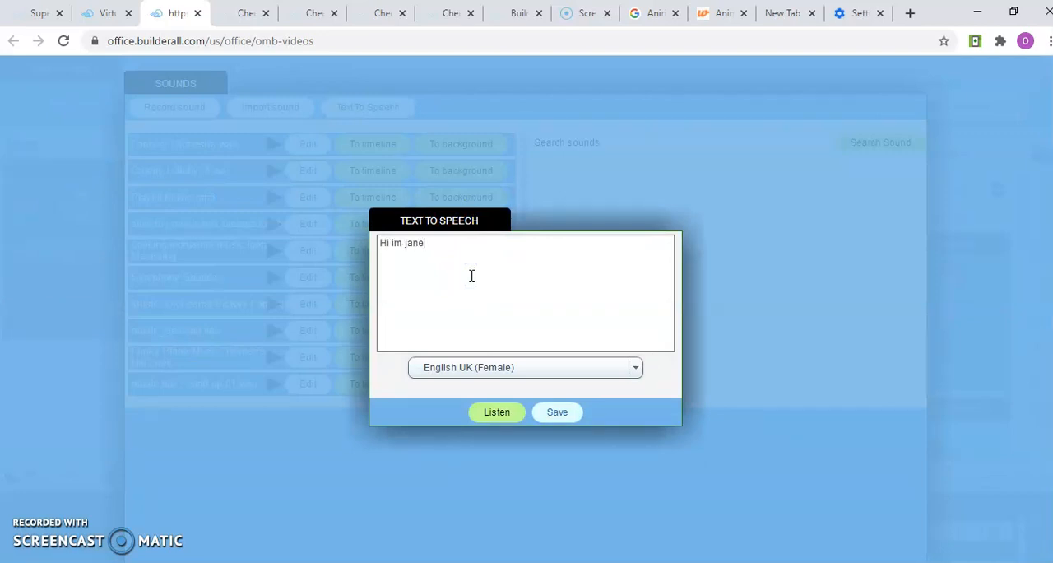
{"action": "left_click", "coordinate": [507, 413]}
{"action": "left_click", "coordinate": [553, 415]}
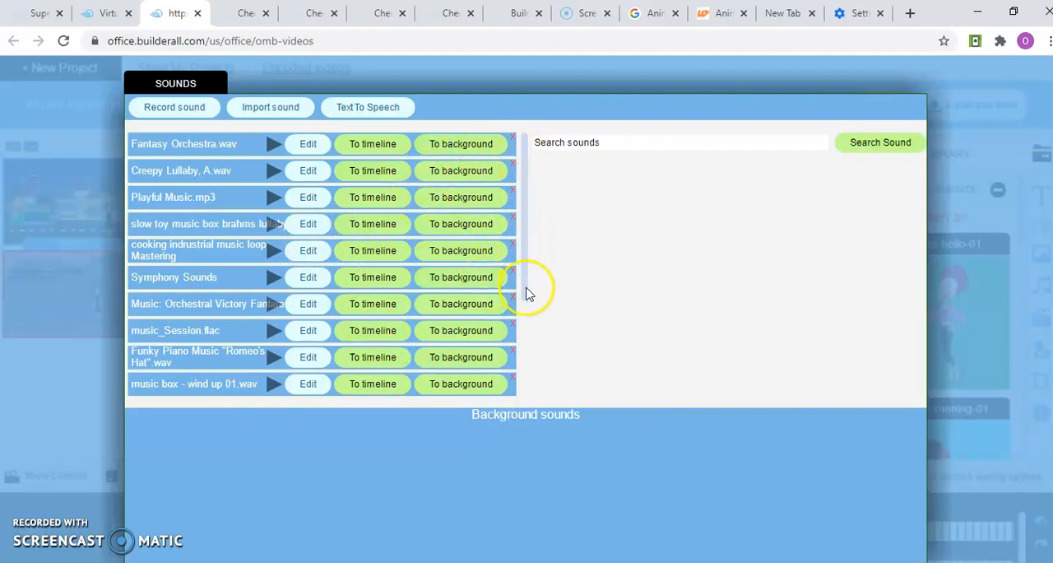
Add tts_1593125189.mp3 to the background sounds and close the sound manager
{"action": "left_click", "coordinate": [527, 317]}
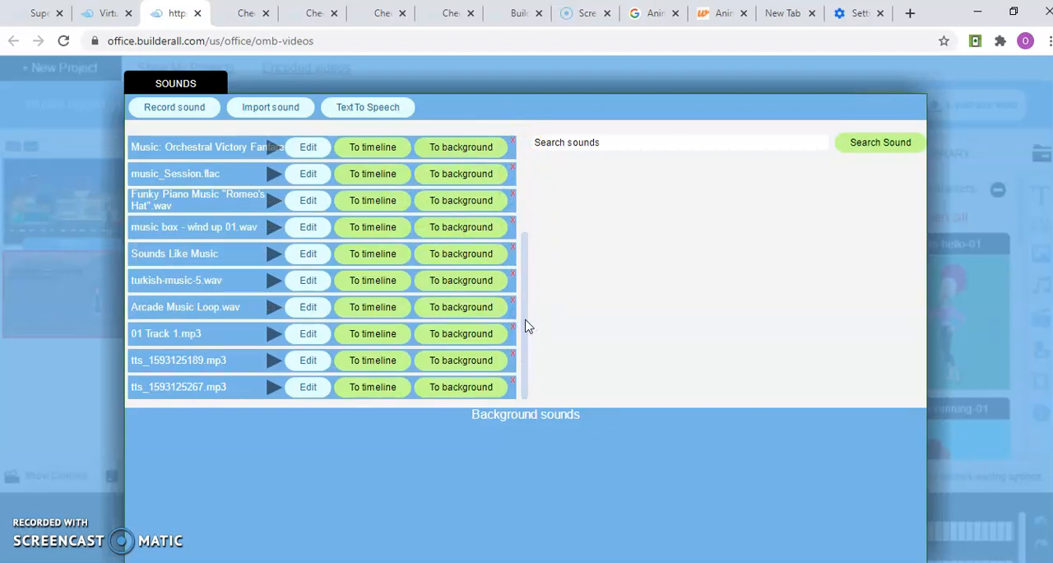
{"action": "left_click", "coordinate": [528, 351]}
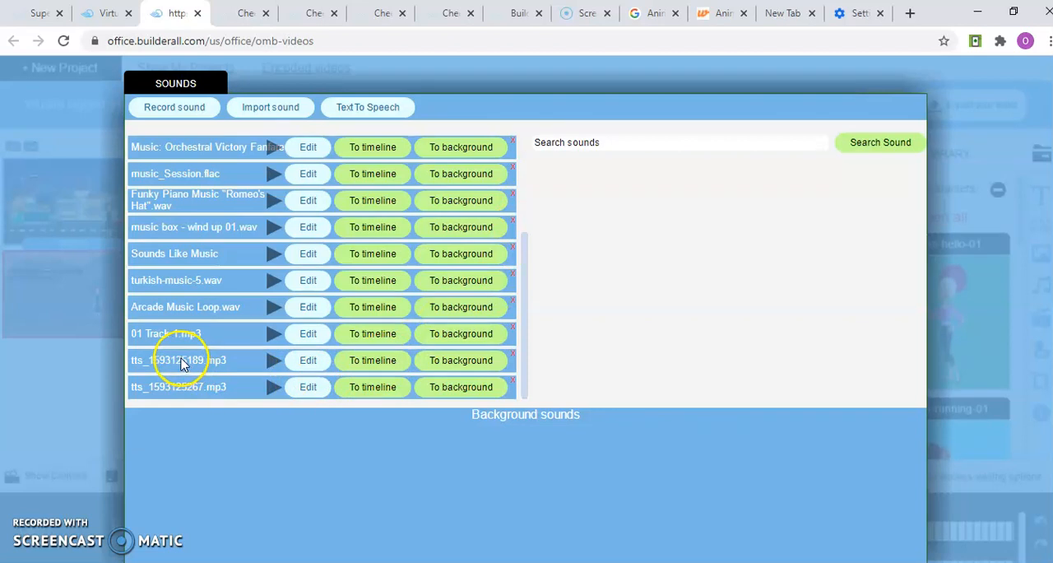
{"action": "left_click", "coordinate": [449, 361]}
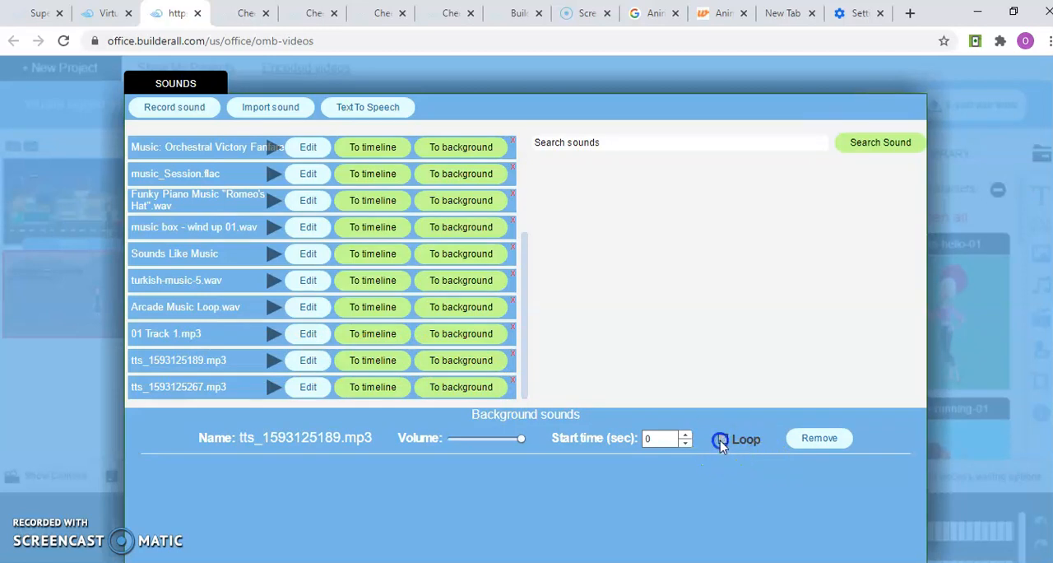
{"action": "left_click", "coordinate": [950, 366]}
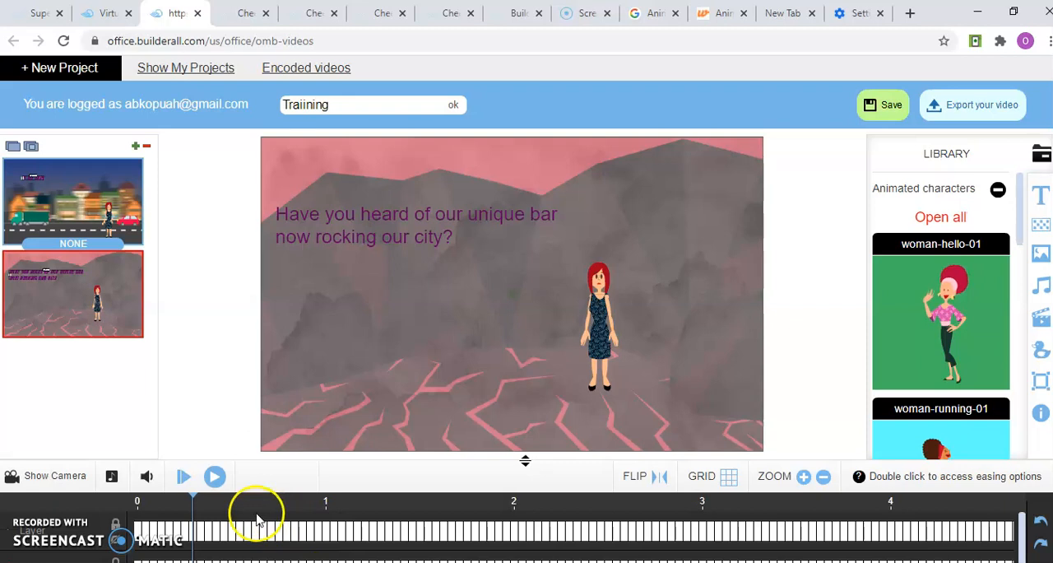
Preview the project from the start several times to listen to the voice-over as background sound, and pause playback in the first scene
{"action": "left_click", "coordinate": [181, 483]}
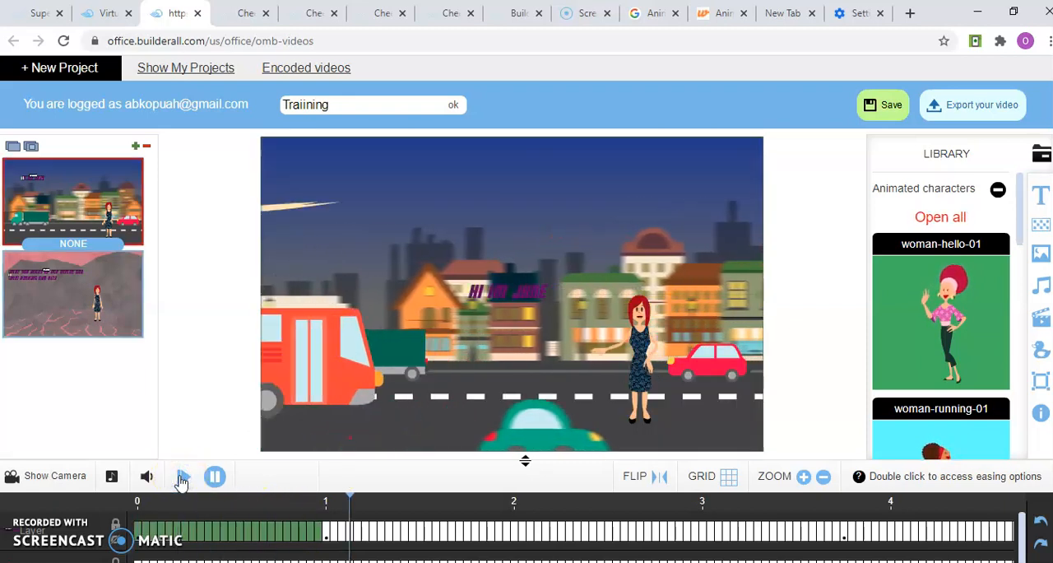
{"action": "left_click", "coordinate": [213, 479]}
{"action": "left_click", "coordinate": [212, 481]}
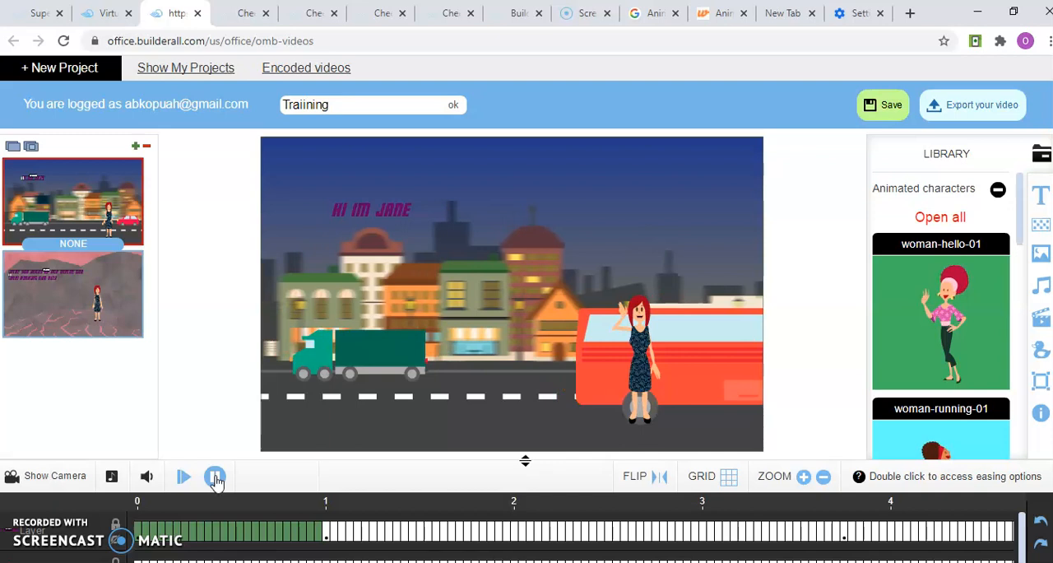
{"action": "left_click", "coordinate": [184, 476]}
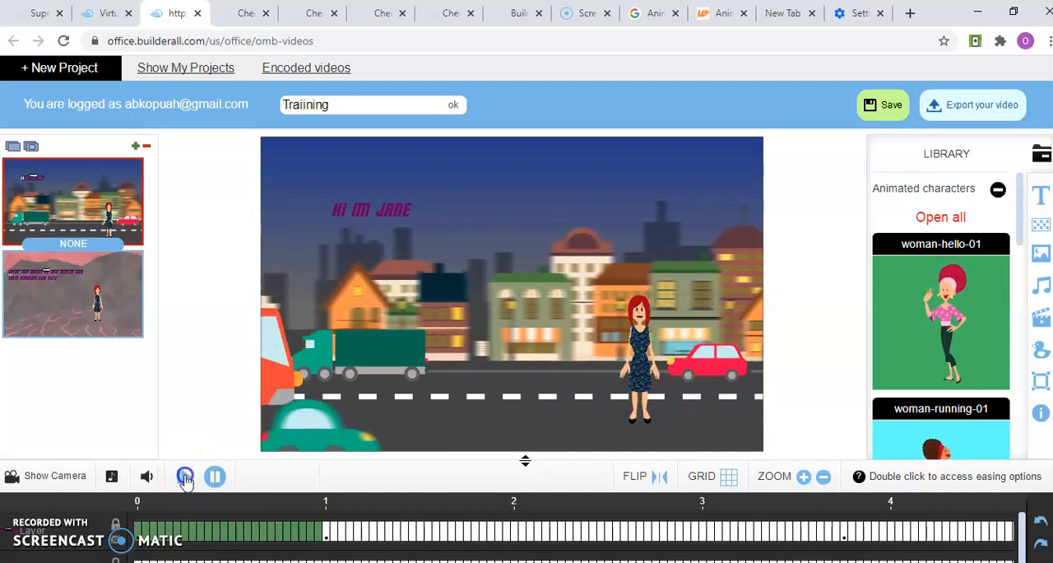
{"action": "left_click", "coordinate": [214, 477]}
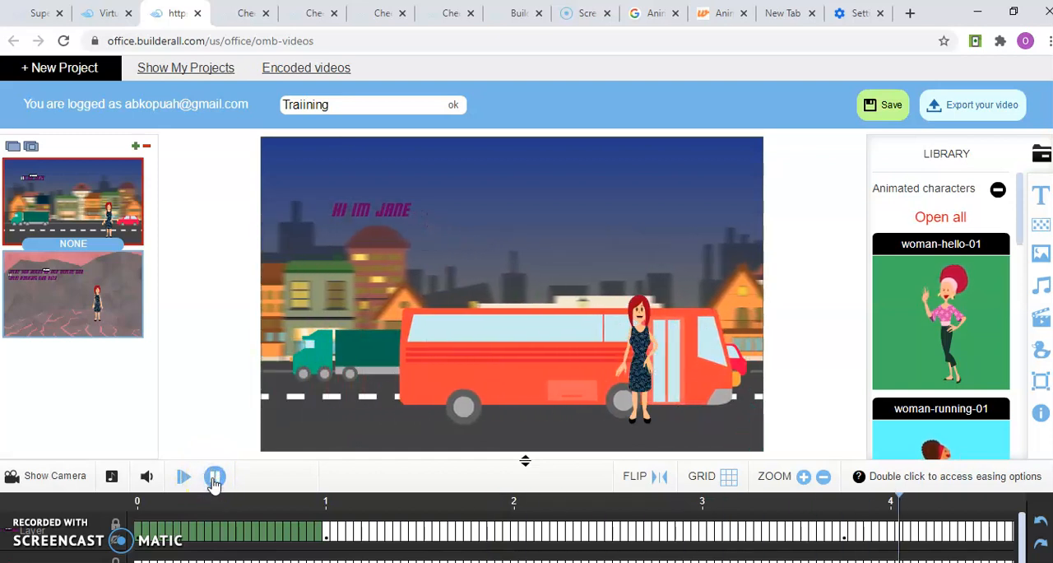
{"action": "left_click", "coordinate": [214, 477]}
{"action": "left_click", "coordinate": [183, 477]}
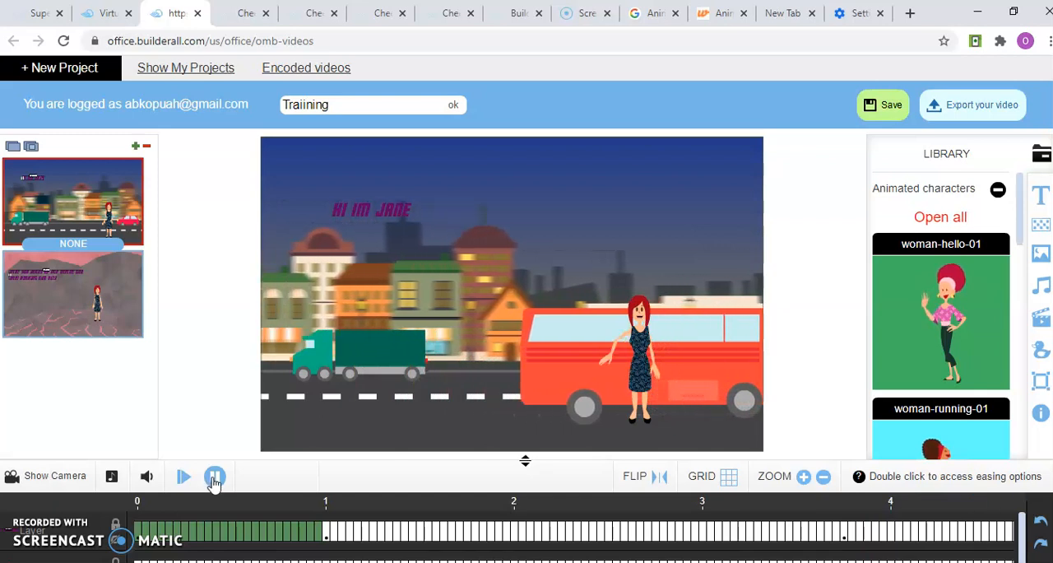
{"action": "left_click", "coordinate": [309, 492]}
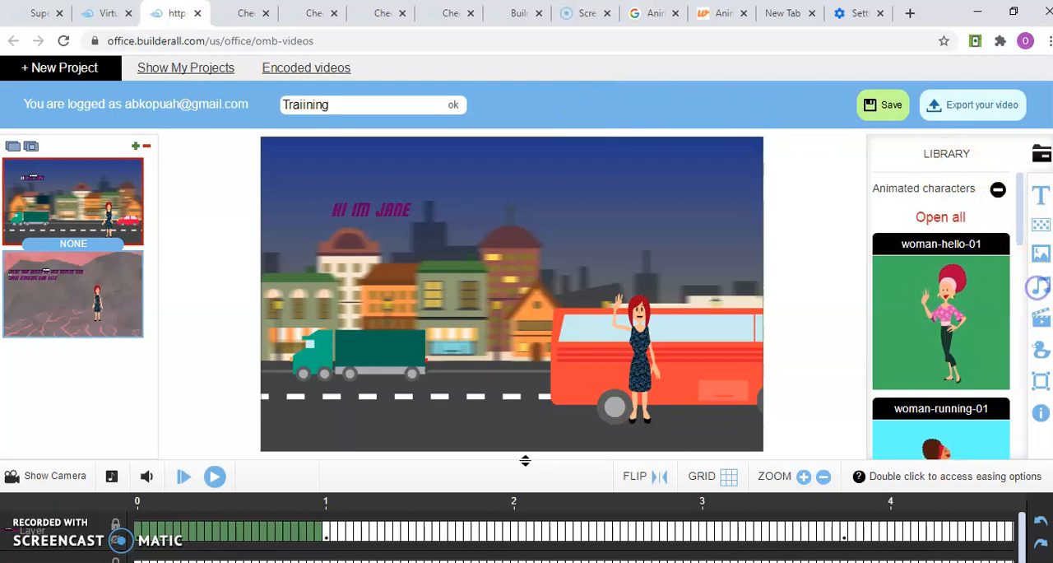
Remove tts_1593125189.mp3 from the background sounds and confirm the removal
{"action": "left_click", "coordinate": [1039, 290]}
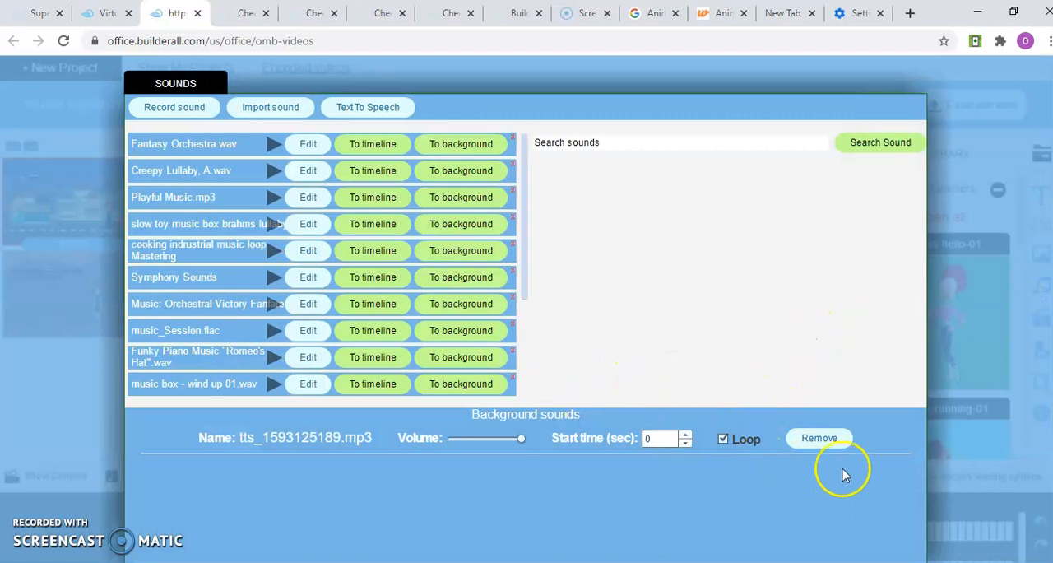
{"action": "left_click", "coordinate": [822, 440]}
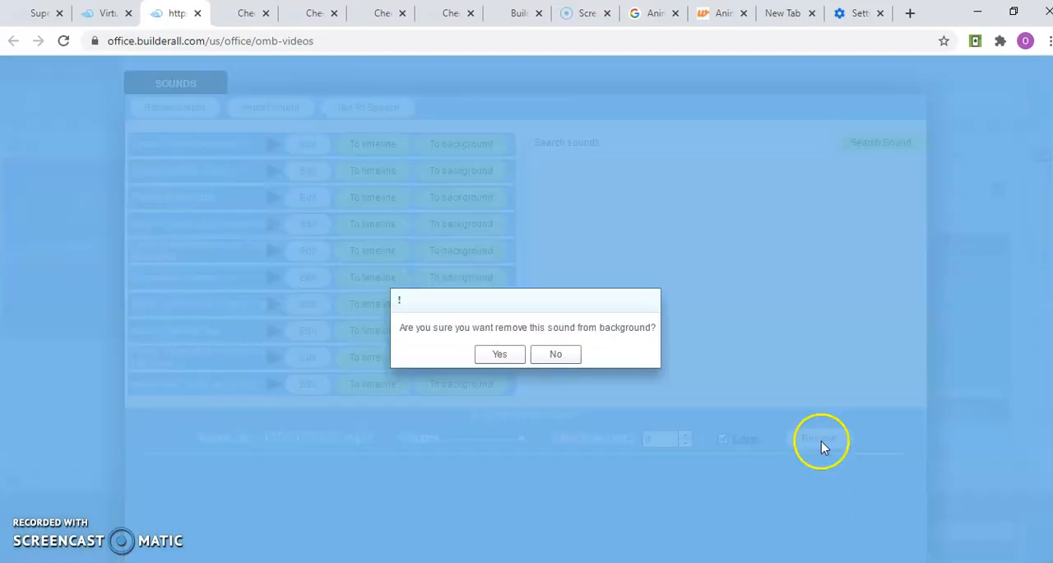
{"action": "left_click", "coordinate": [502, 356]}
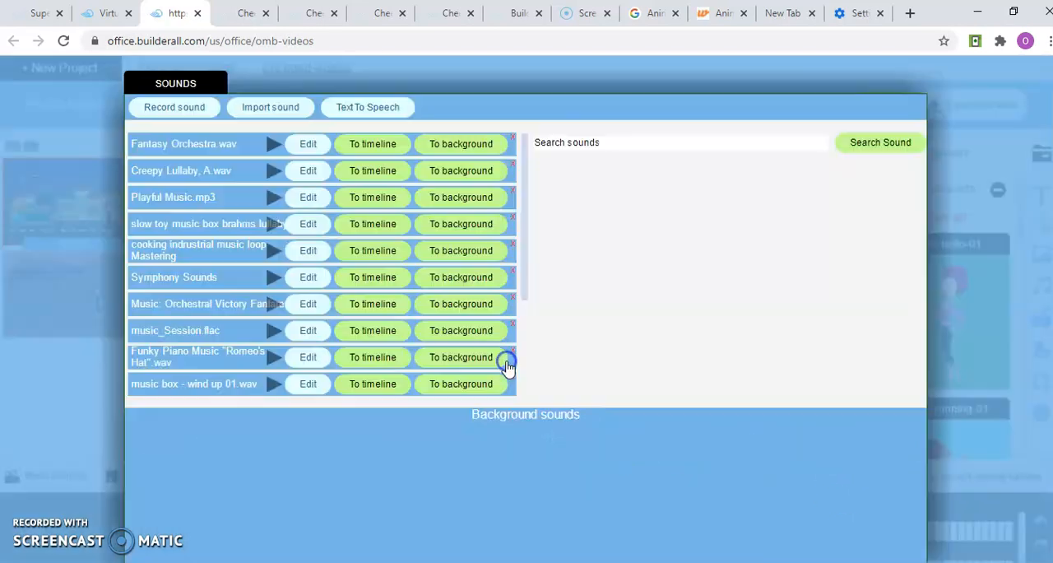
Try to add 01 Track 1.mp3 to the timeline, dismiss the error and add tts_1593125189.mp3 to the first scene's timeline instead
{"action": "left_click", "coordinate": [526, 356]}
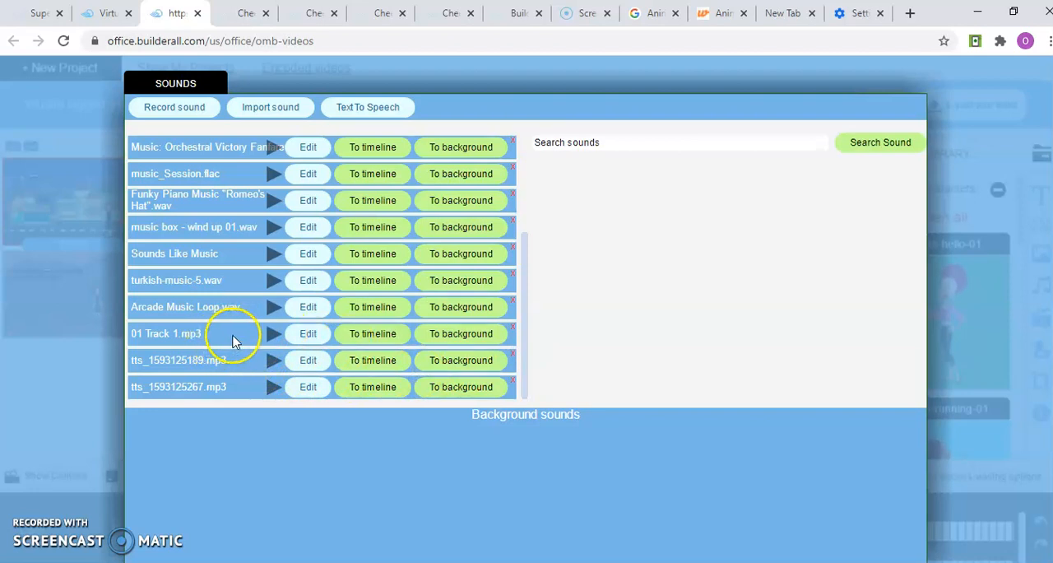
{"action": "left_click", "coordinate": [365, 333]}
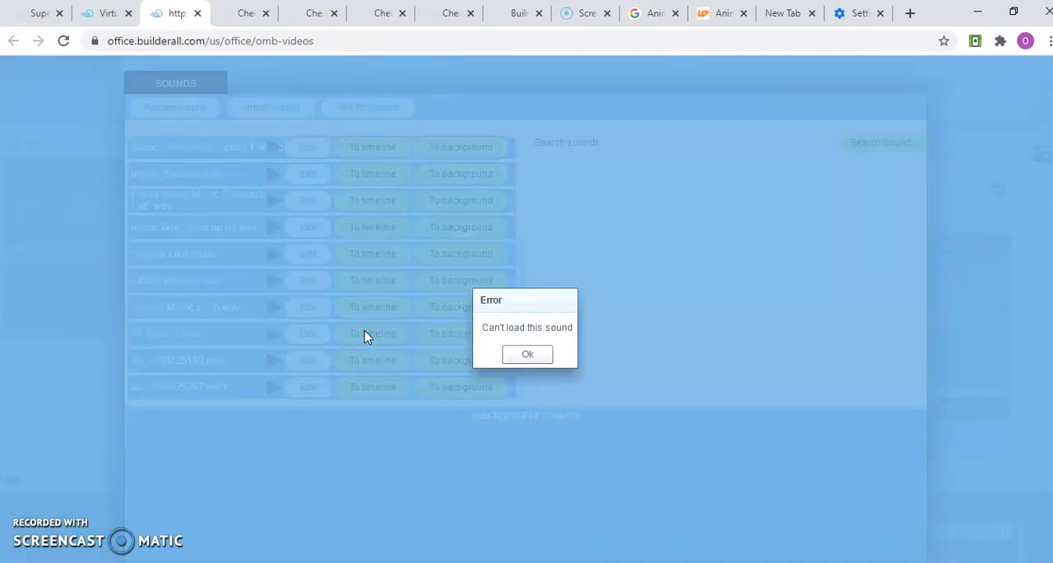
{"action": "left_click", "coordinate": [527, 356]}
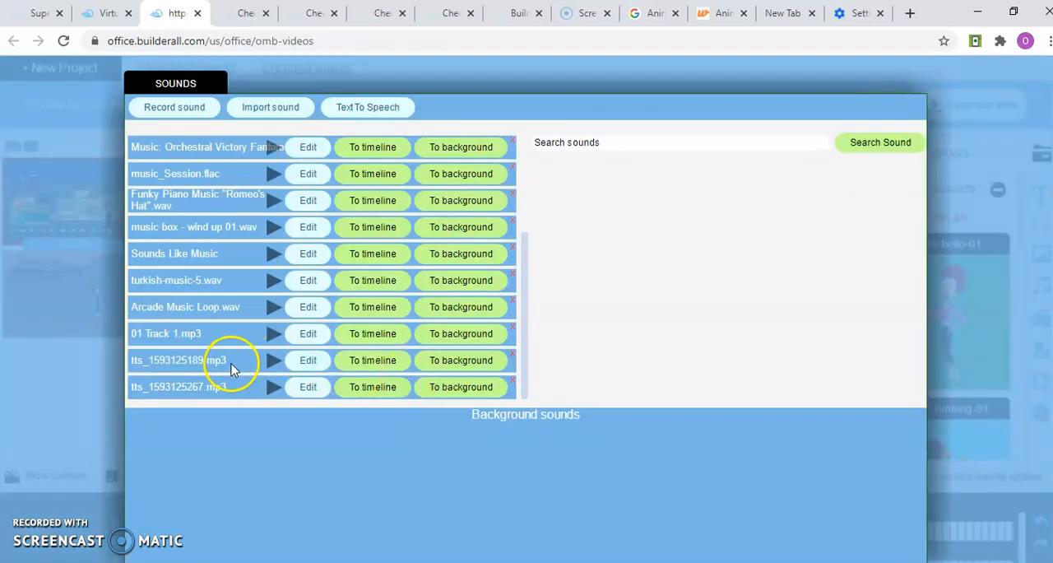
{"action": "left_click", "coordinate": [365, 363]}
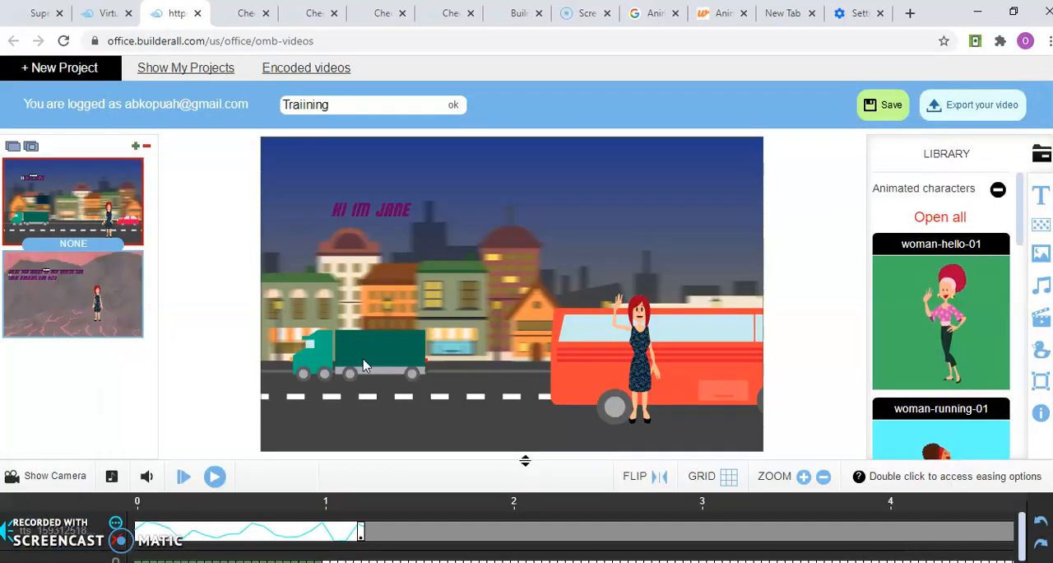
Replay the first scene from the start to check the voice-over on the timeline, and pause playback
{"action": "left_click", "coordinate": [183, 477]}
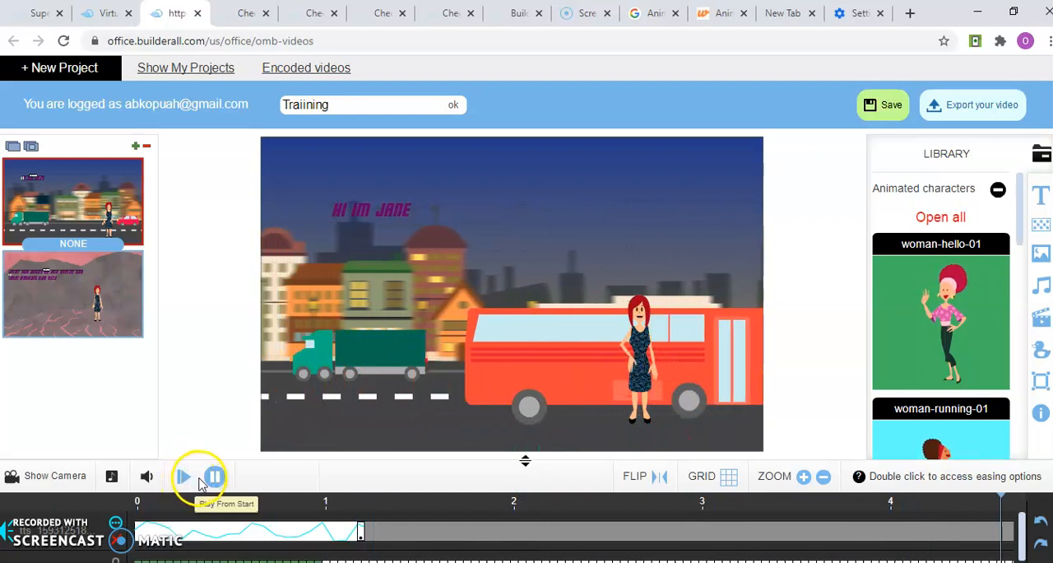
{"action": "left_click", "coordinate": [183, 478]}
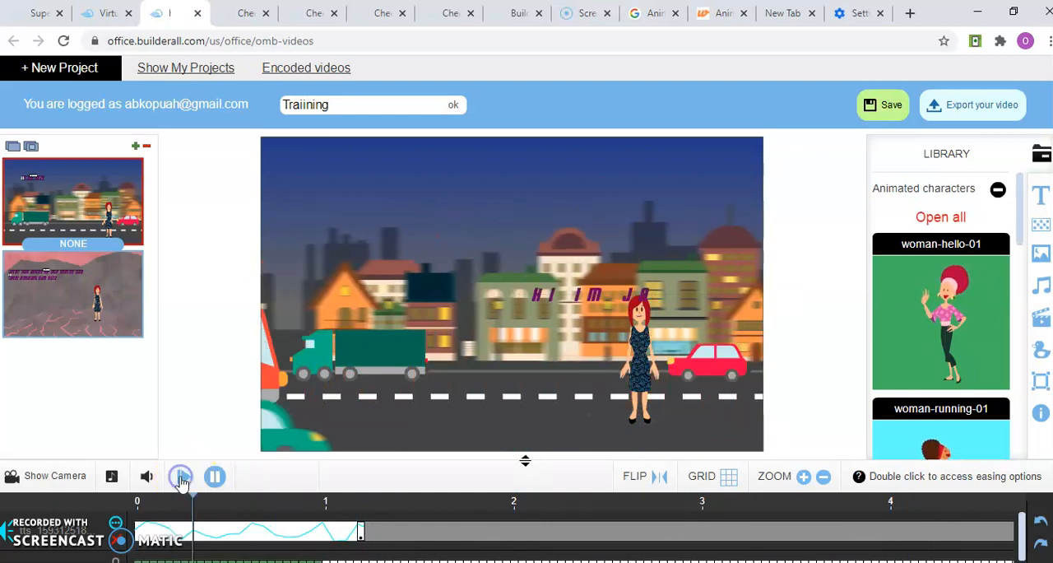
{"action": "left_click", "coordinate": [213, 477]}
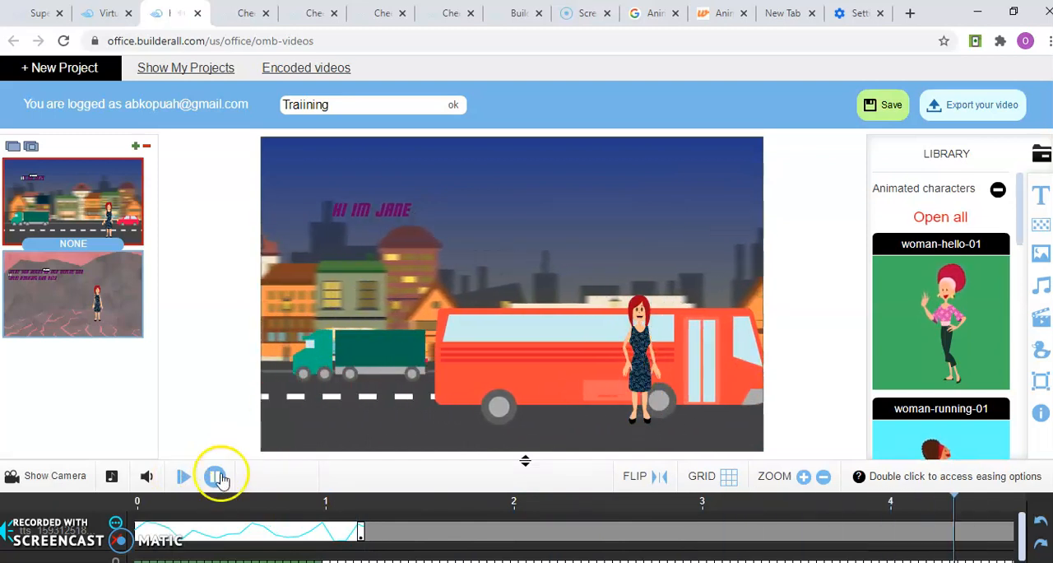
{"action": "left_click", "coordinate": [183, 477]}
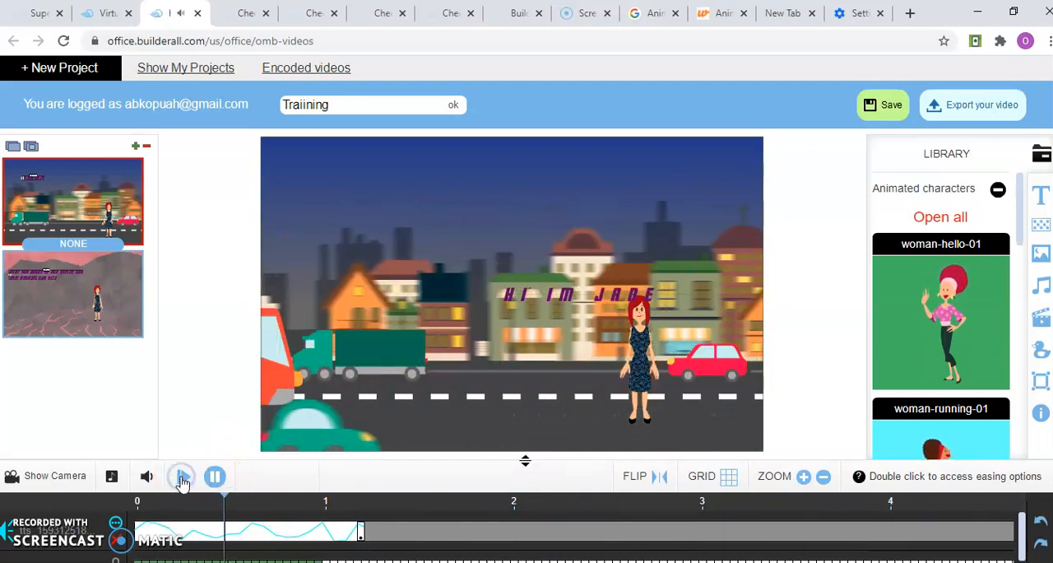
{"action": "left_click", "coordinate": [212, 476]}
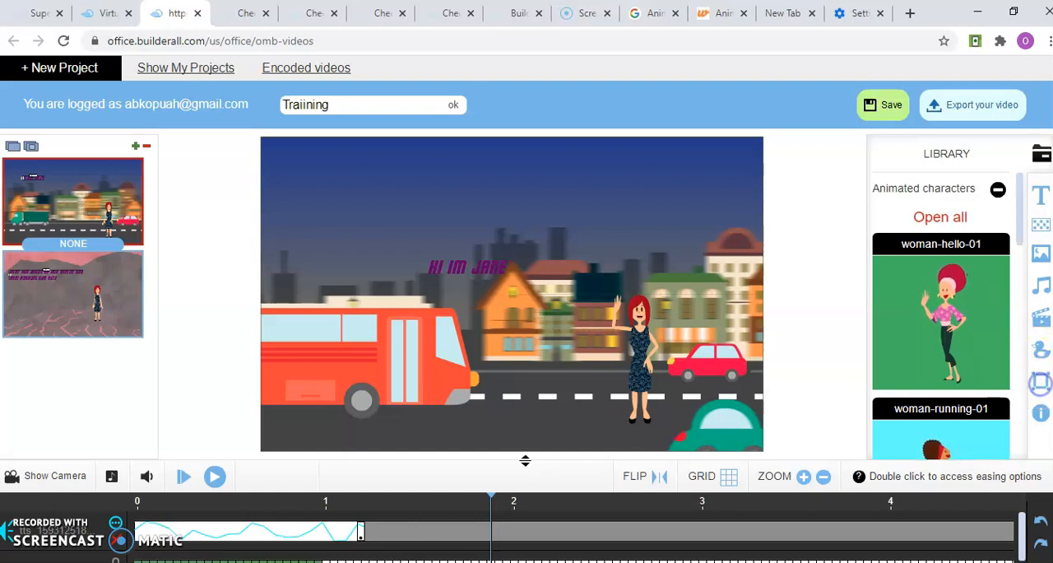
Browse the library's animated and static characters, open the full static characters collection and close it
{"action": "left_click", "coordinate": [1041, 386]}
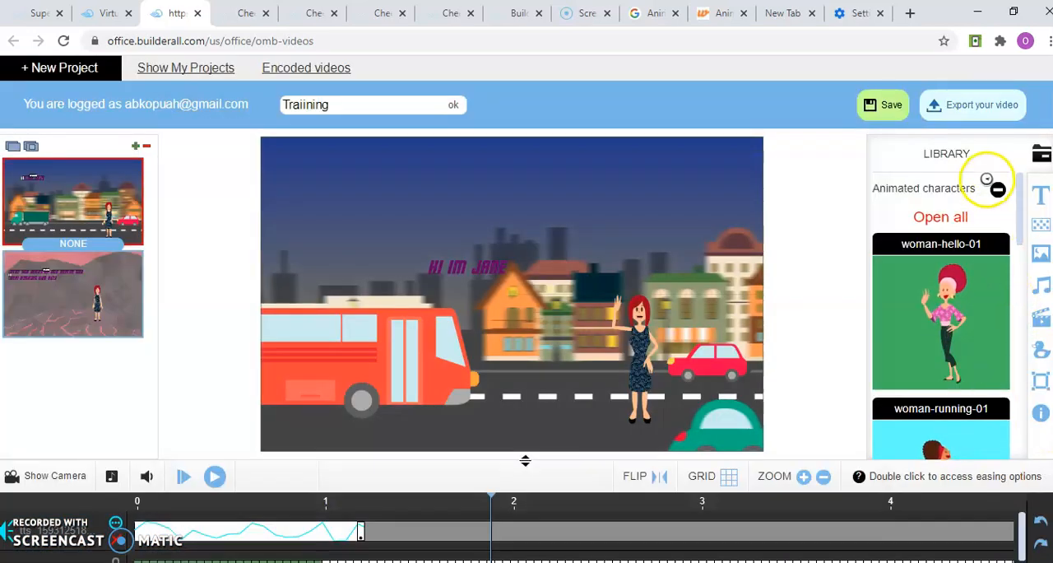
{"action": "left_click", "coordinate": [998, 191]}
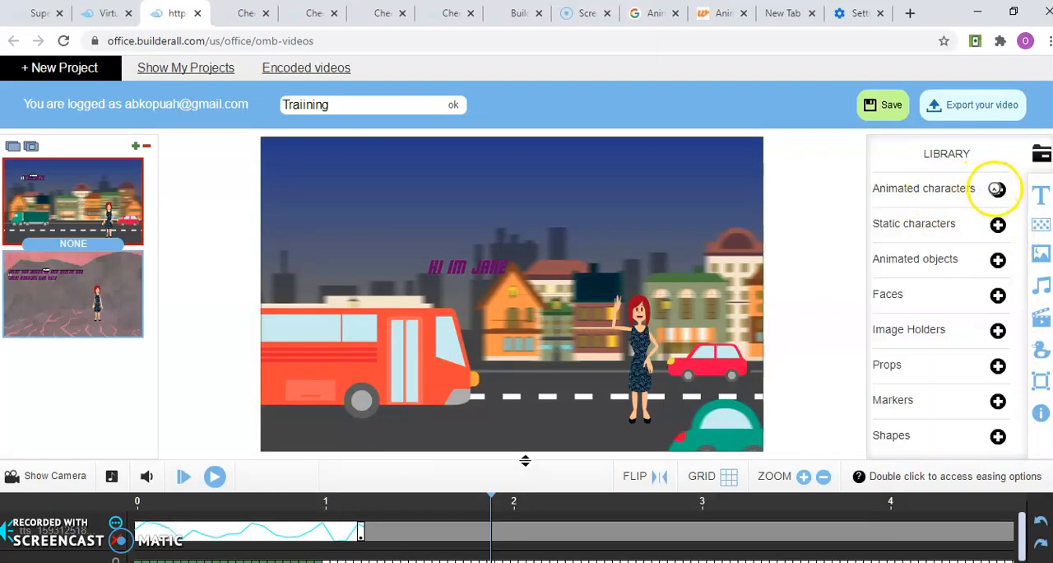
{"action": "left_click", "coordinate": [999, 190]}
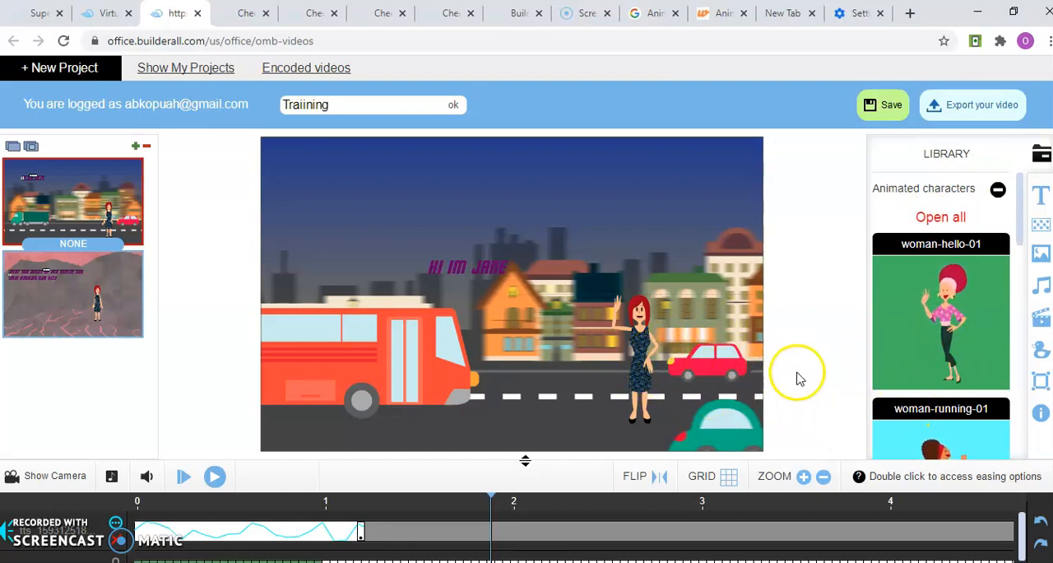
{"action": "left_click", "coordinate": [998, 191]}
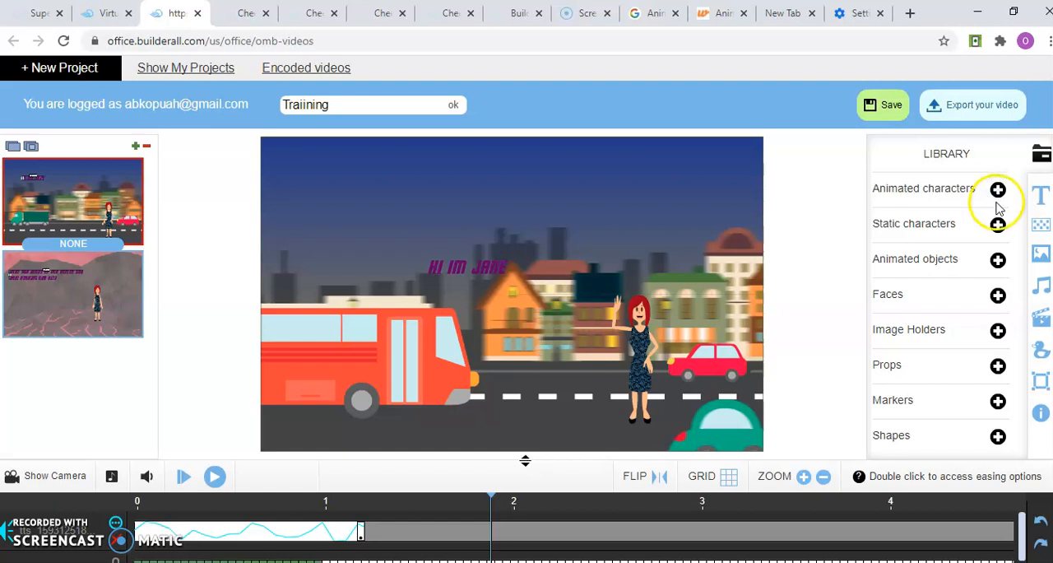
{"action": "left_click", "coordinate": [998, 224]}
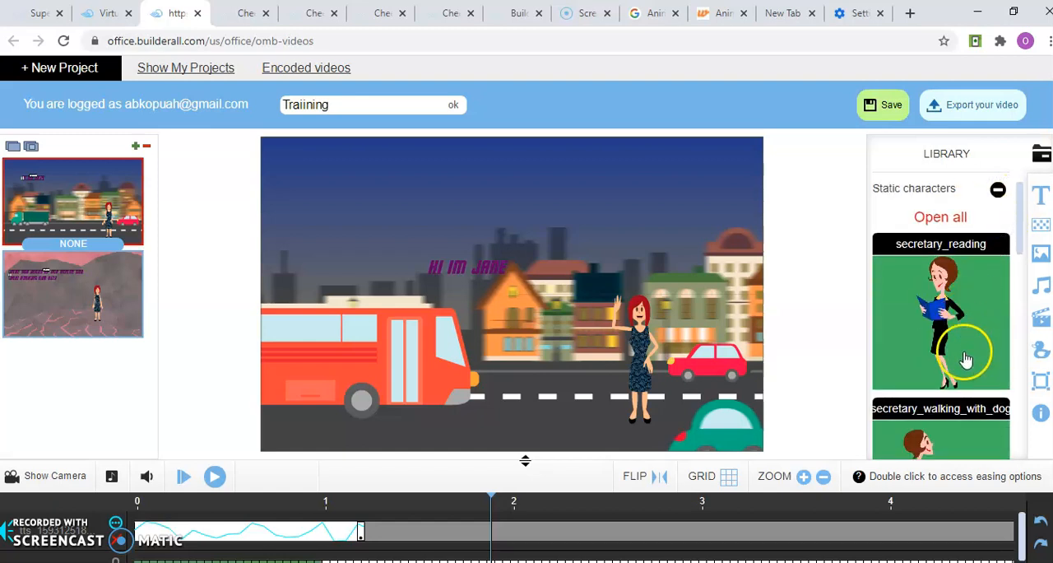
{"action": "left_click", "coordinate": [1022, 291]}
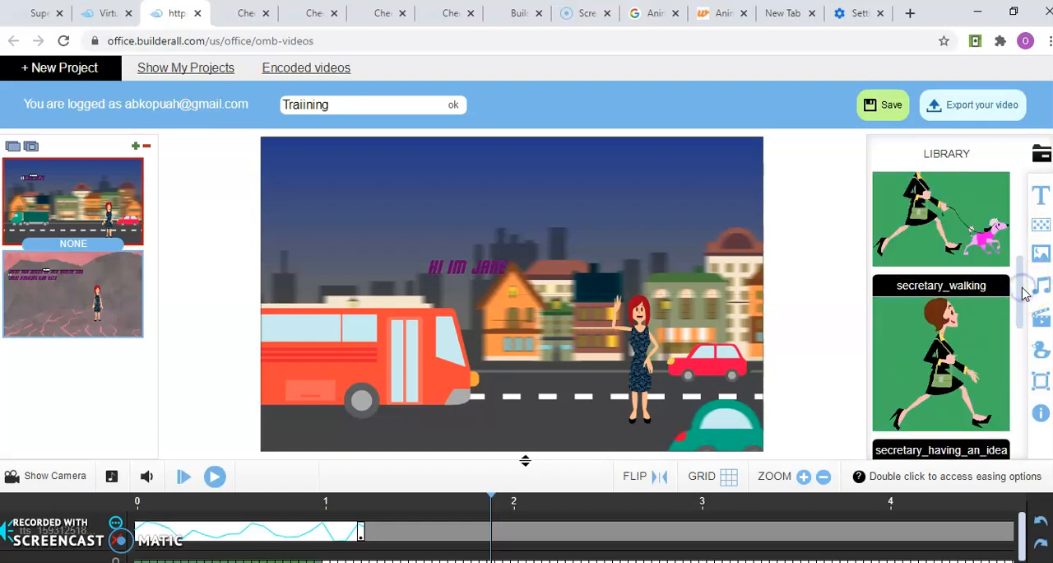
{"action": "left_click", "coordinate": [1021, 244]}
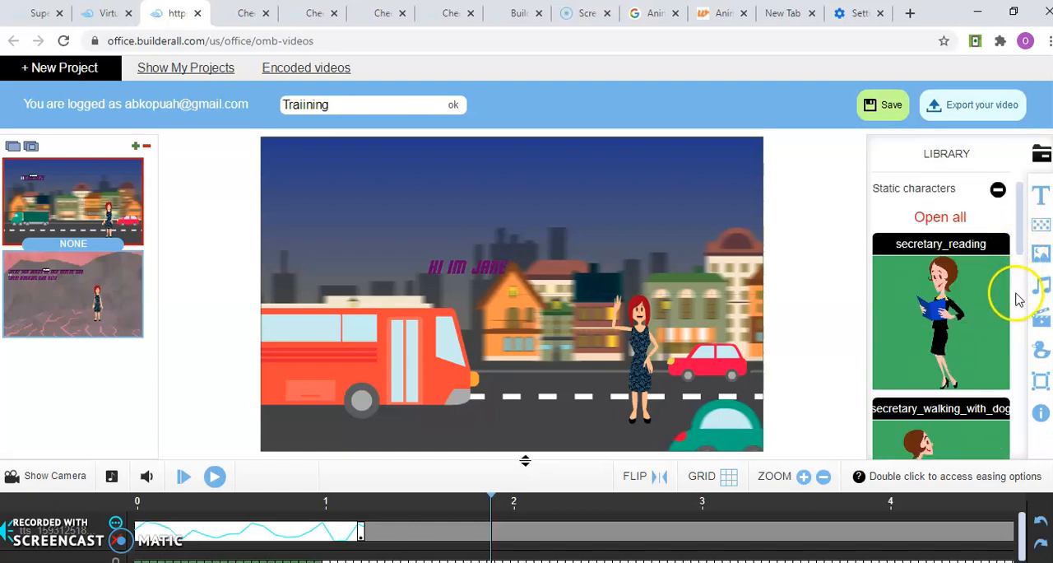
{"action": "left_click", "coordinate": [946, 219]}
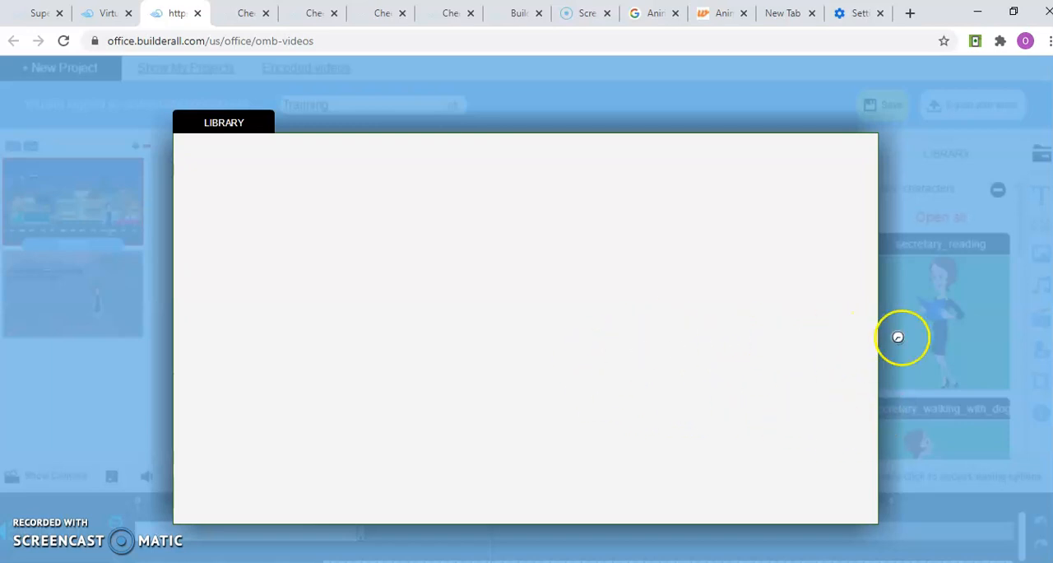
{"action": "left_click", "coordinate": [926, 340]}
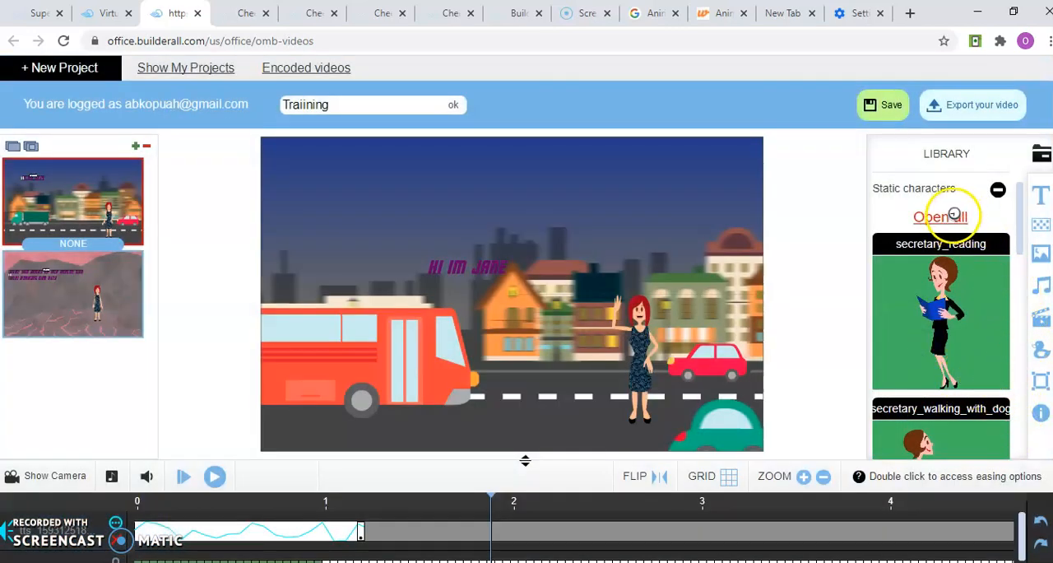
Collapse the static characters and browse the library's animated objects down to the test-tube
{"action": "left_click", "coordinate": [1002, 188]}
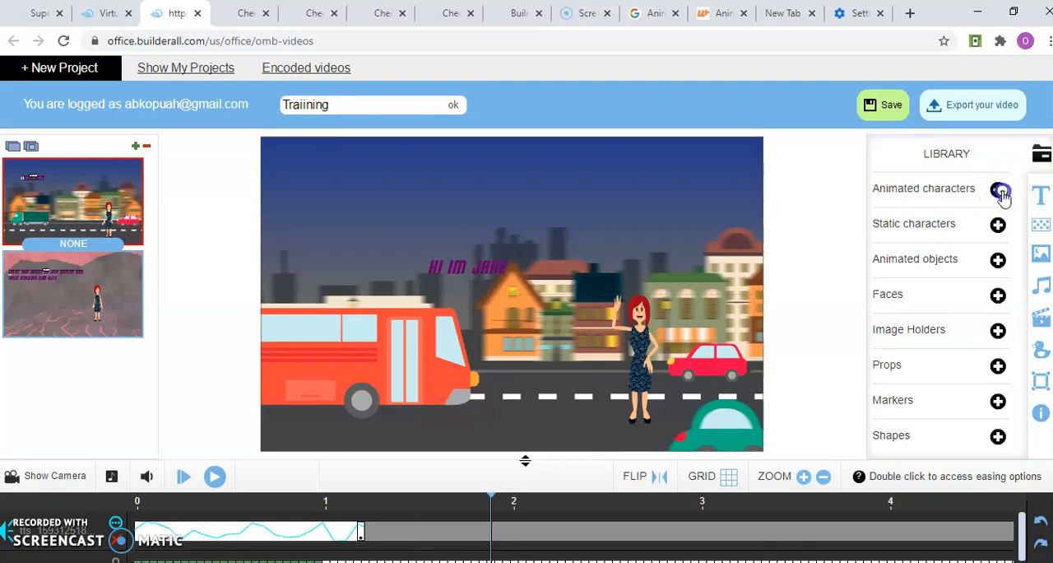
{"action": "left_click", "coordinate": [998, 260]}
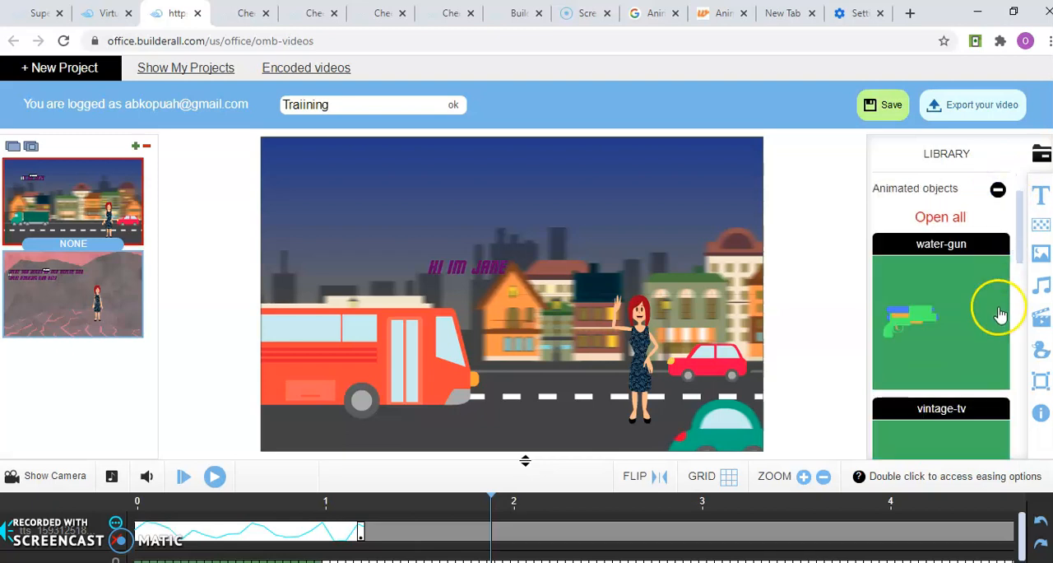
{"action": "scroll", "coordinate": [1020, 282], "scroll_direction": "down", "scroll_amount": 3}
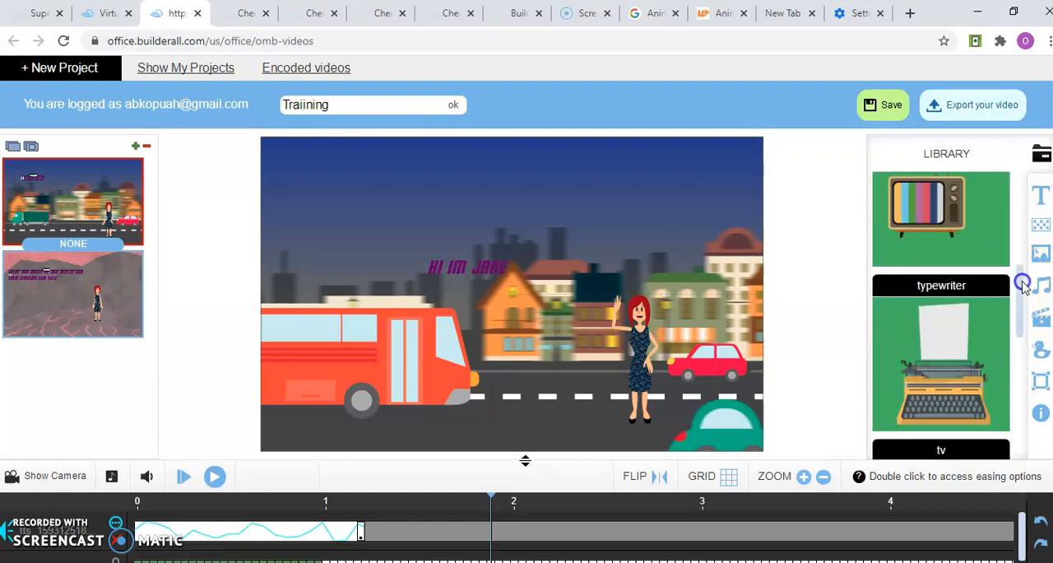
{"action": "left_click", "coordinate": [1020, 370]}
{"action": "left_click", "coordinate": [911, 280]}
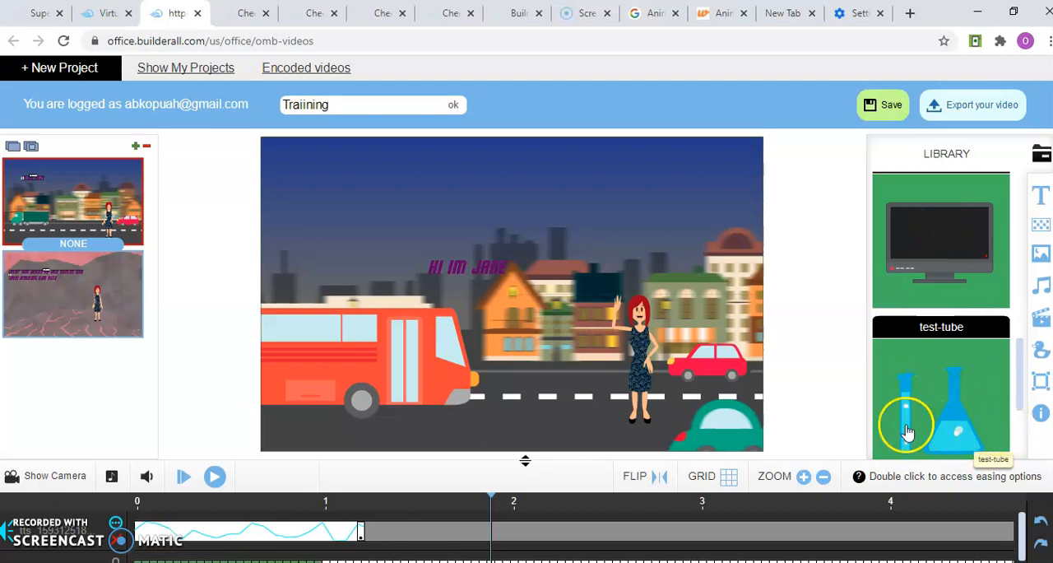
Add the afro-hair item from the library's Faces category to the first scene
{"action": "scroll", "coordinate": [1023, 437], "scroll_direction": "down", "scroll_amount": 1}
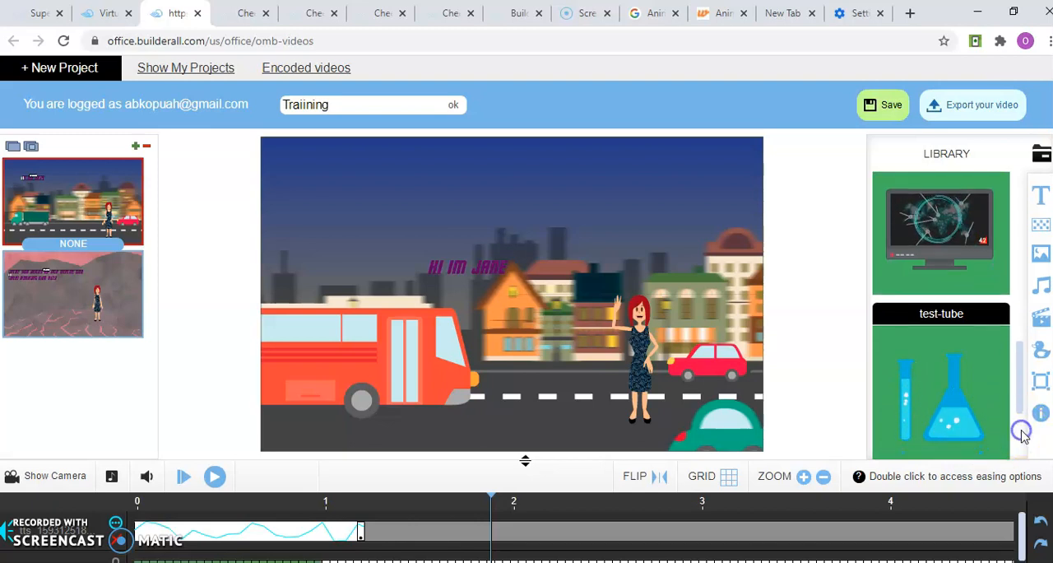
{"action": "left_click", "coordinate": [1023, 442]}
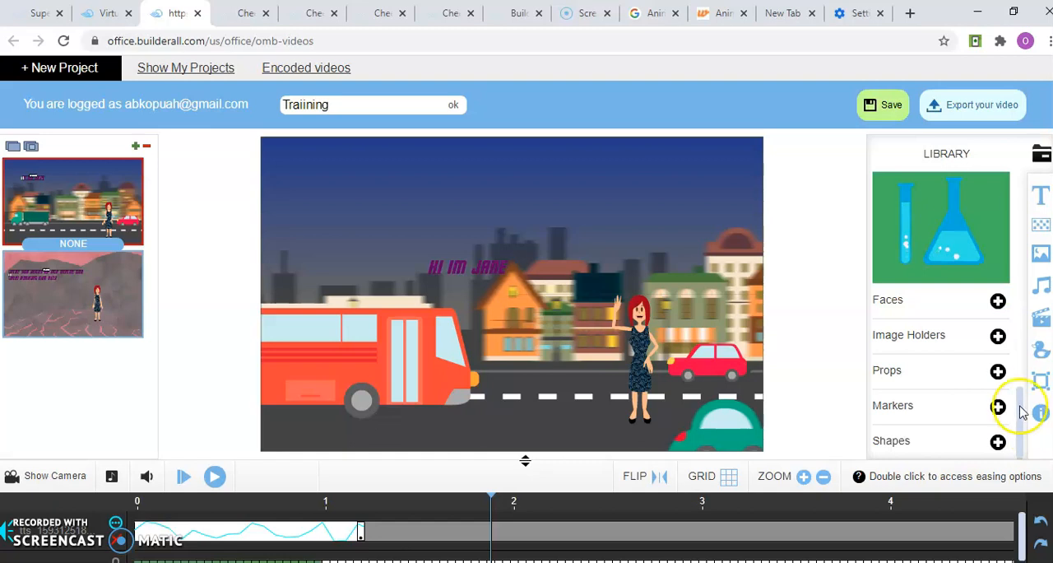
{"action": "left_click", "coordinate": [1023, 280]}
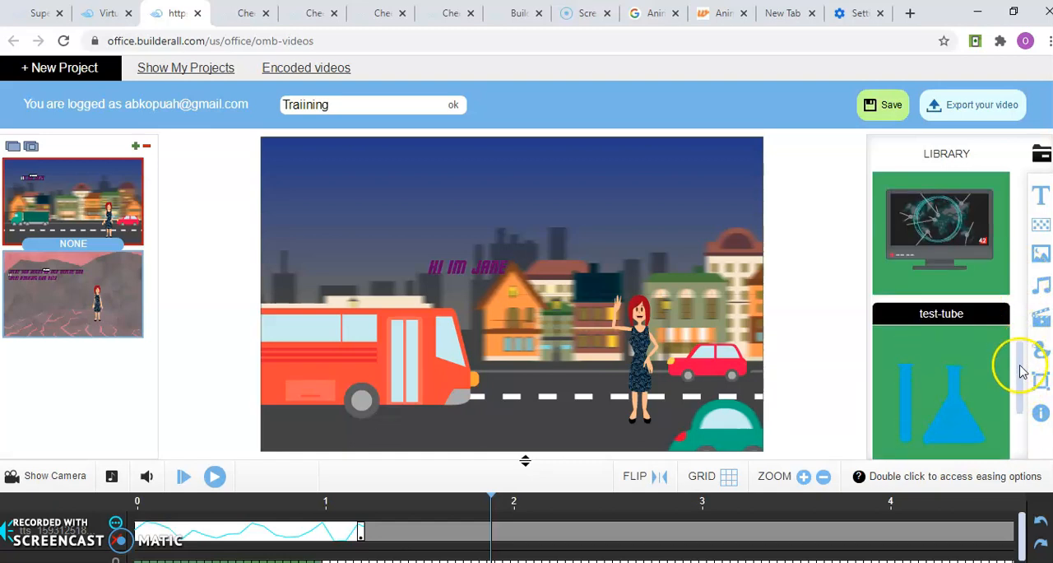
{"action": "left_click", "coordinate": [1021, 425]}
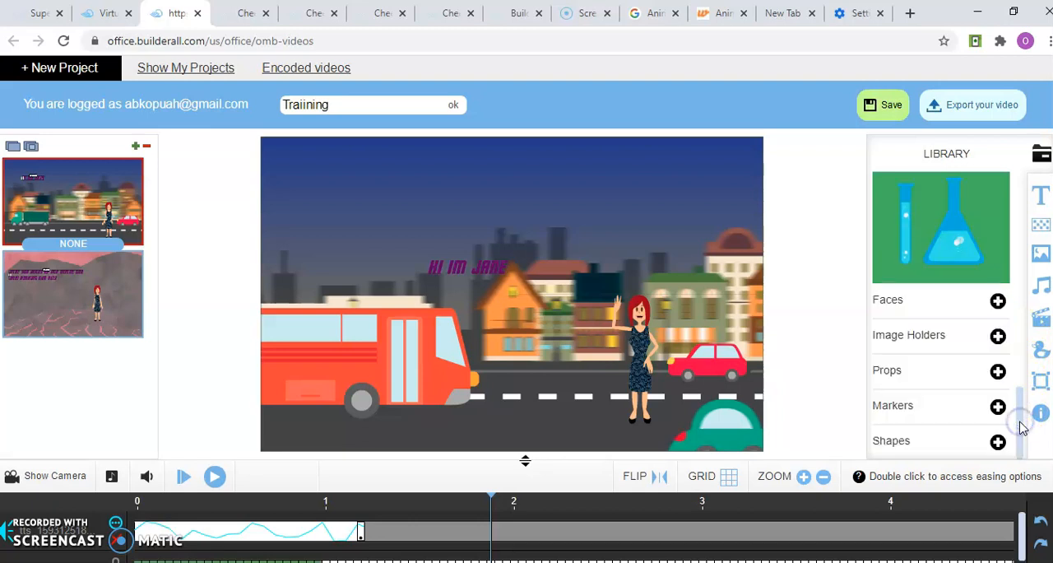
{"action": "left_click", "coordinate": [998, 302]}
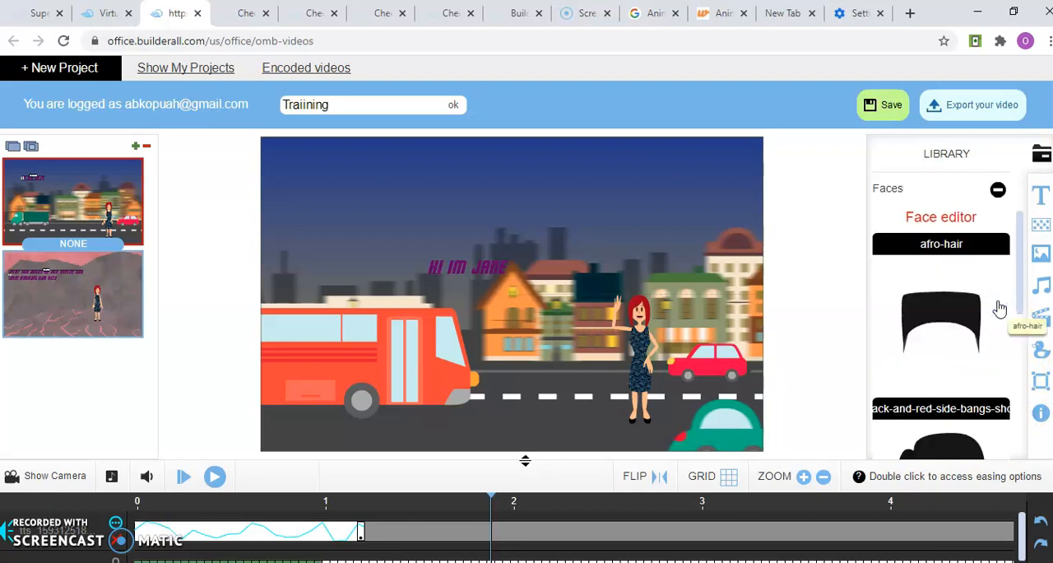
{"action": "left_click", "coordinate": [971, 329]}
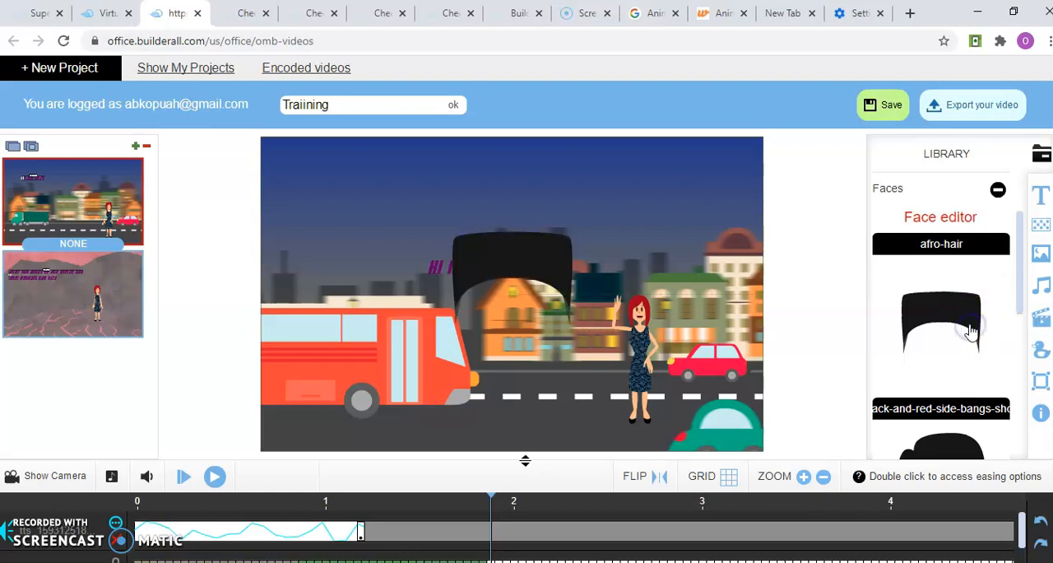
Shrink the afro-hair and fit it on top of the red-haired woman's head
{"action": "left_click", "coordinate": [554, 288]}
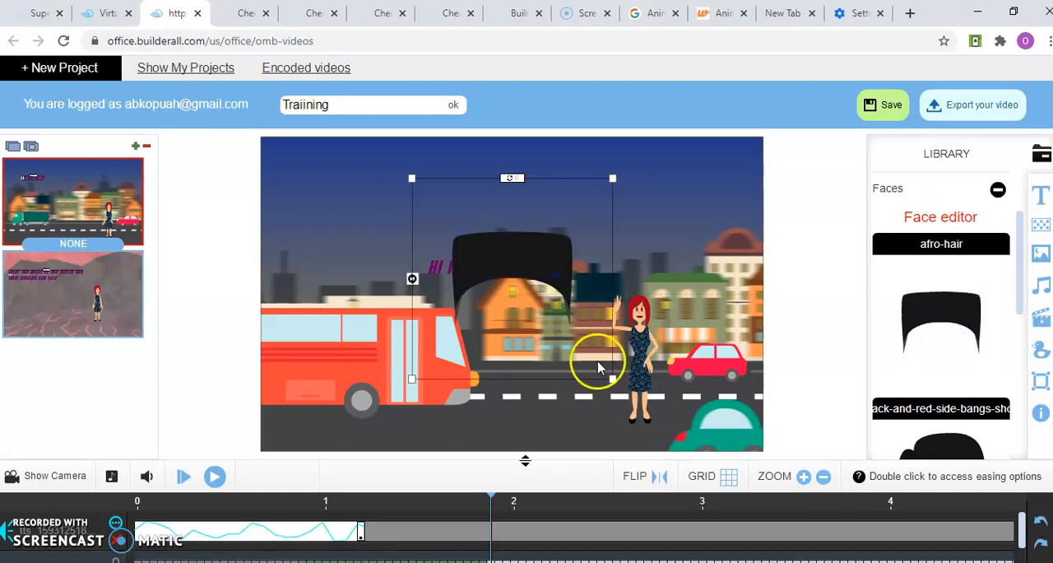
{"action": "left_click_drag", "start_coordinate": [614, 380], "coordinate": [549, 323]}
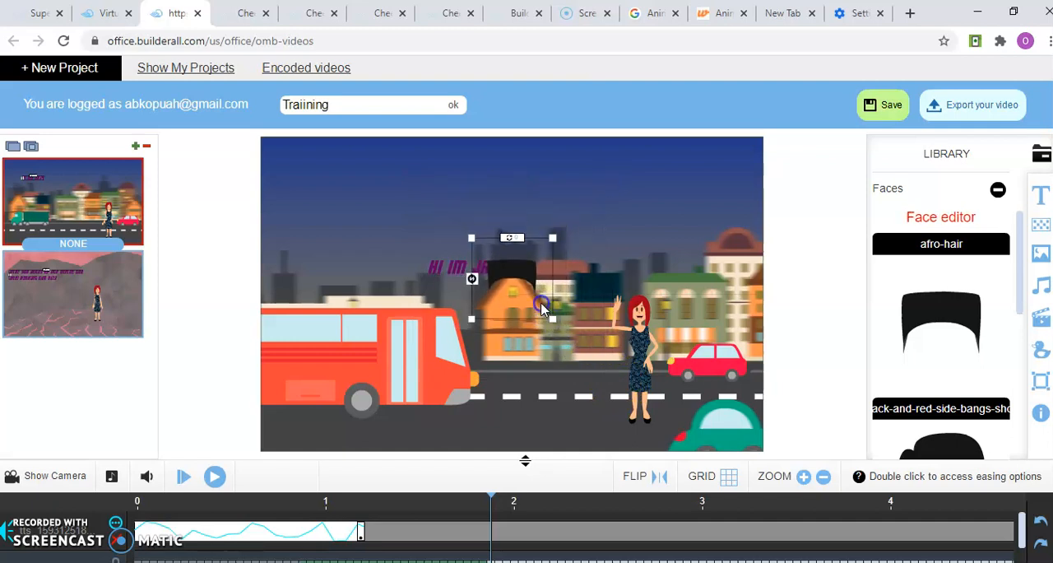
{"action": "left_click", "coordinate": [558, 310]}
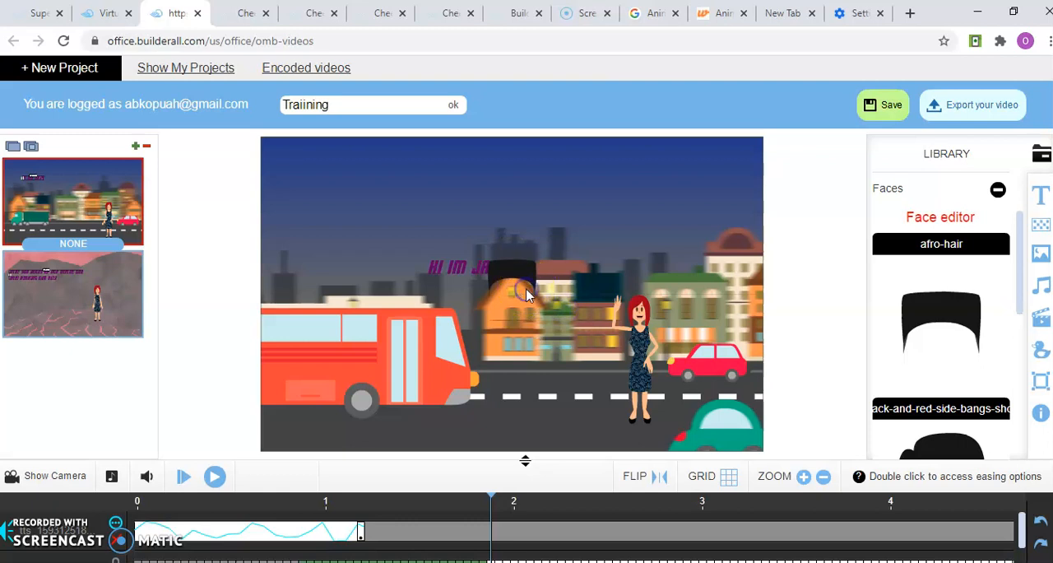
{"action": "left_click", "coordinate": [520, 268]}
{"action": "left_click_drag", "start_coordinate": [520, 269], "coordinate": [623, 320]}
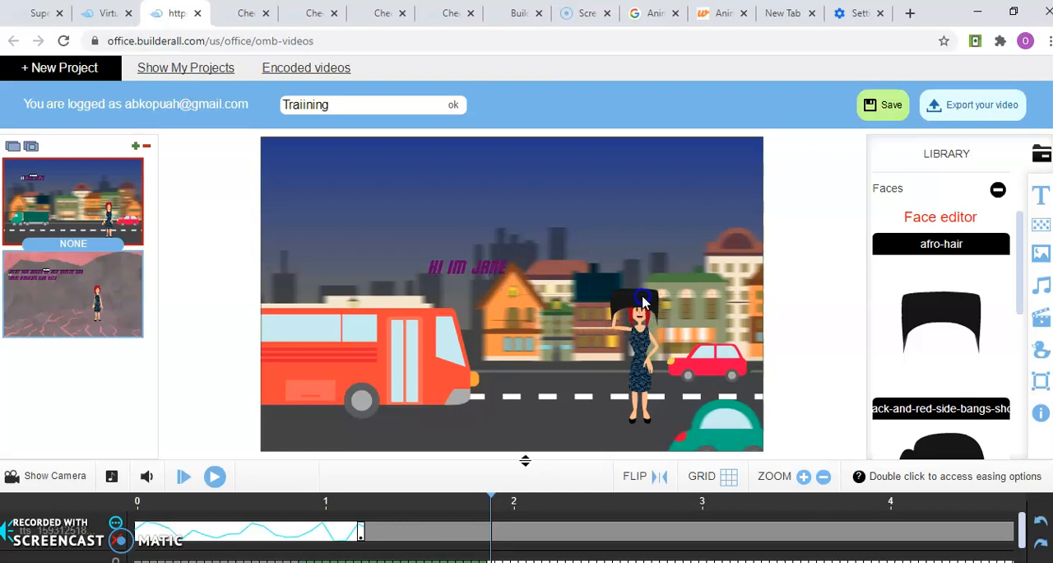
{"action": "left_click", "coordinate": [643, 302]}
{"action": "left_click_drag", "start_coordinate": [676, 349], "coordinate": [646, 306]}
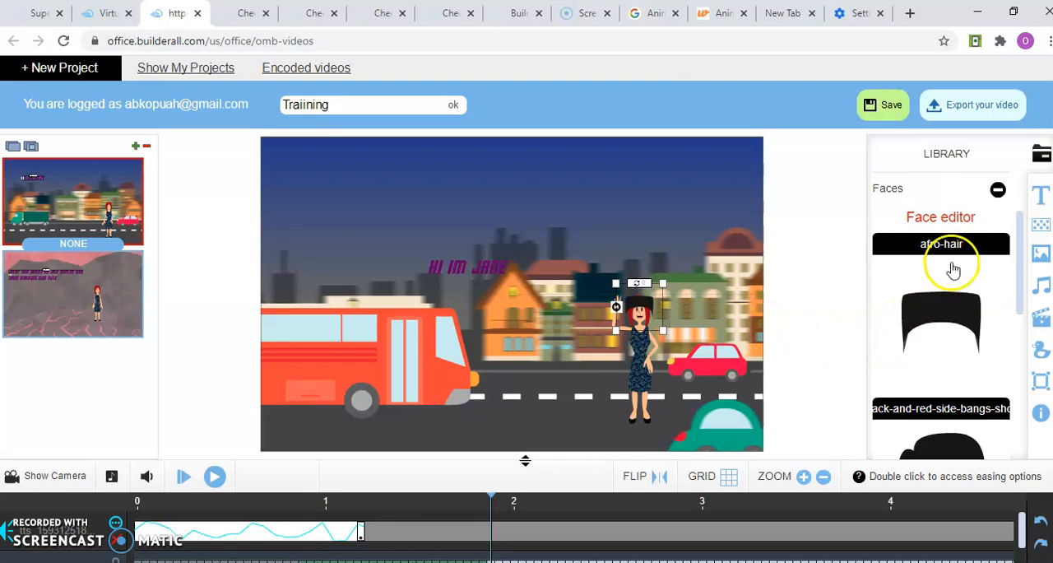
Build a face in the face editor from the light round-eared head, grey-lidded eyes, laughing mouth and dark nose, with the mouth moved to the chin
{"action": "left_click", "coordinate": [950, 218]}
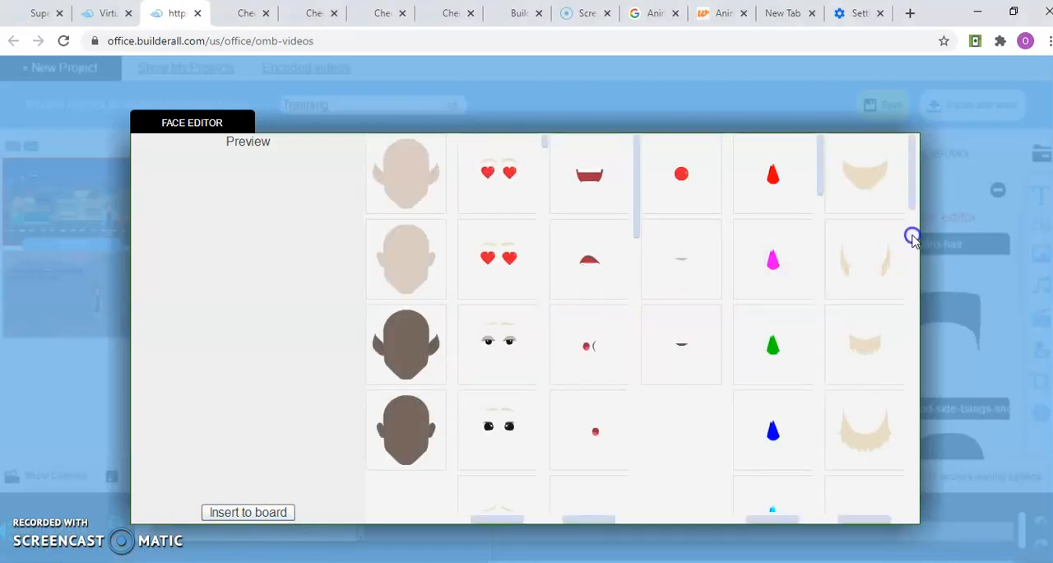
{"action": "scroll", "coordinate": [912, 289], "scroll_direction": "down", "scroll_amount": 5}
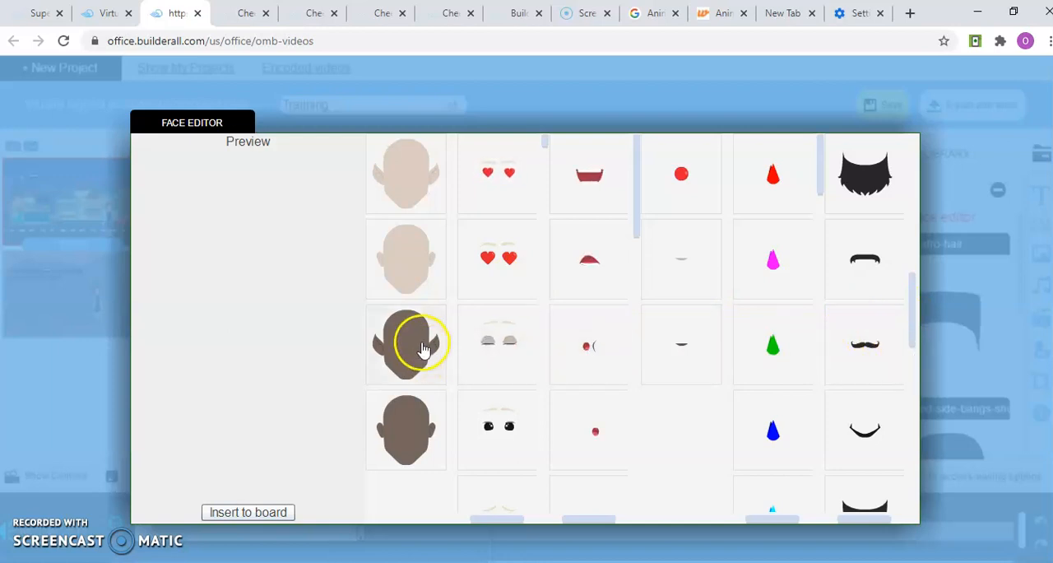
{"action": "left_click", "coordinate": [408, 272]}
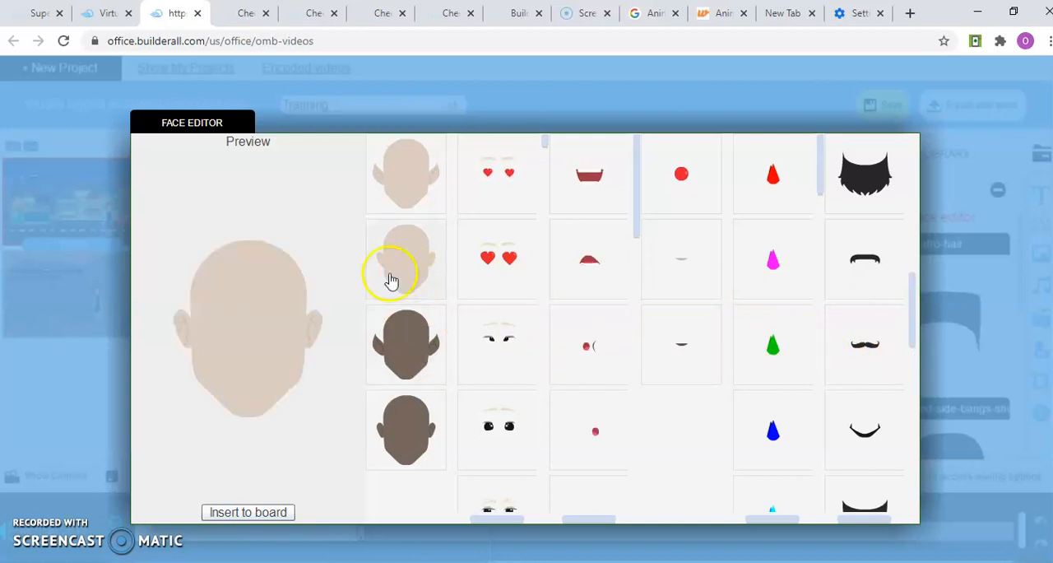
{"action": "left_click", "coordinate": [504, 351]}
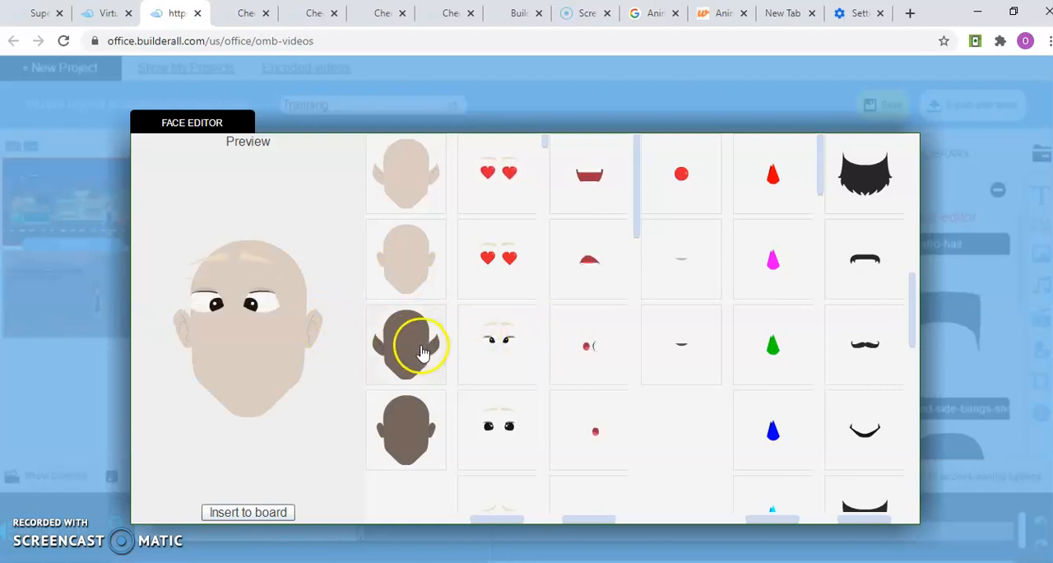
{"action": "left_click", "coordinate": [587, 186]}
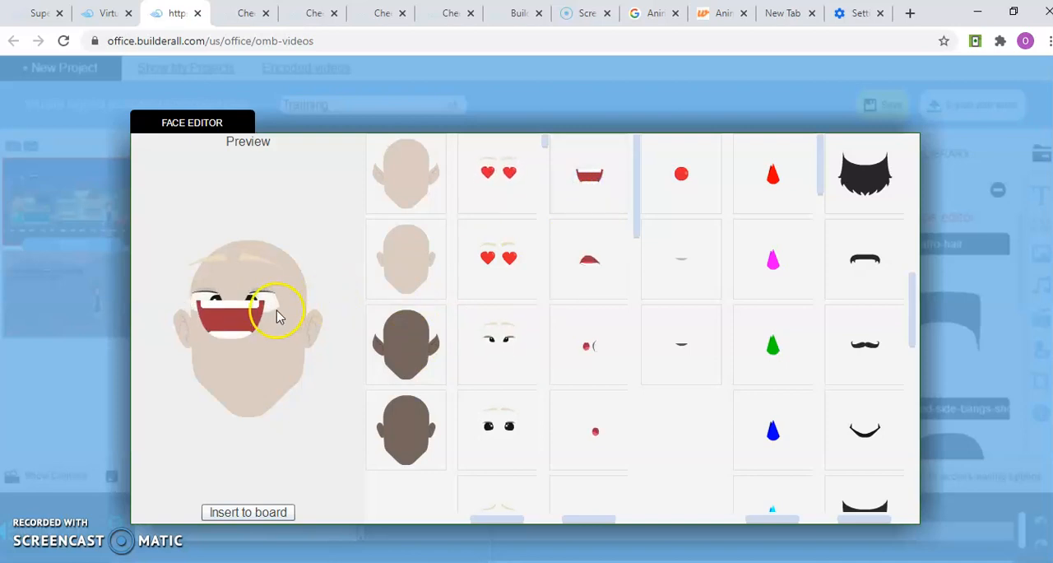
{"action": "left_click_drag", "start_coordinate": [241, 321], "coordinate": [254, 391]}
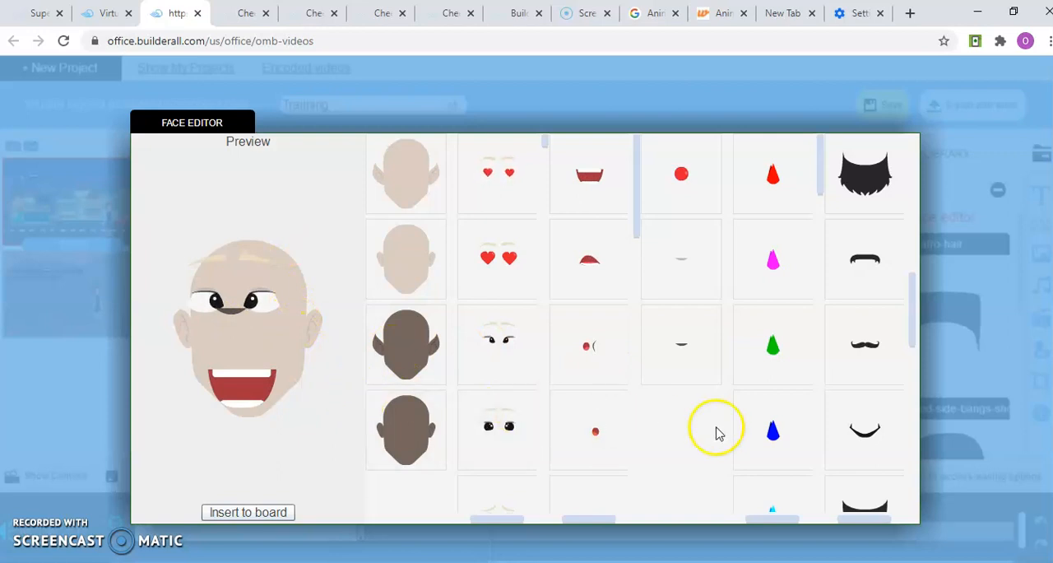
Look through the remaining facial hair options, insert the composed face into the scene and deselect it
{"action": "left_click", "coordinate": [913, 401]}
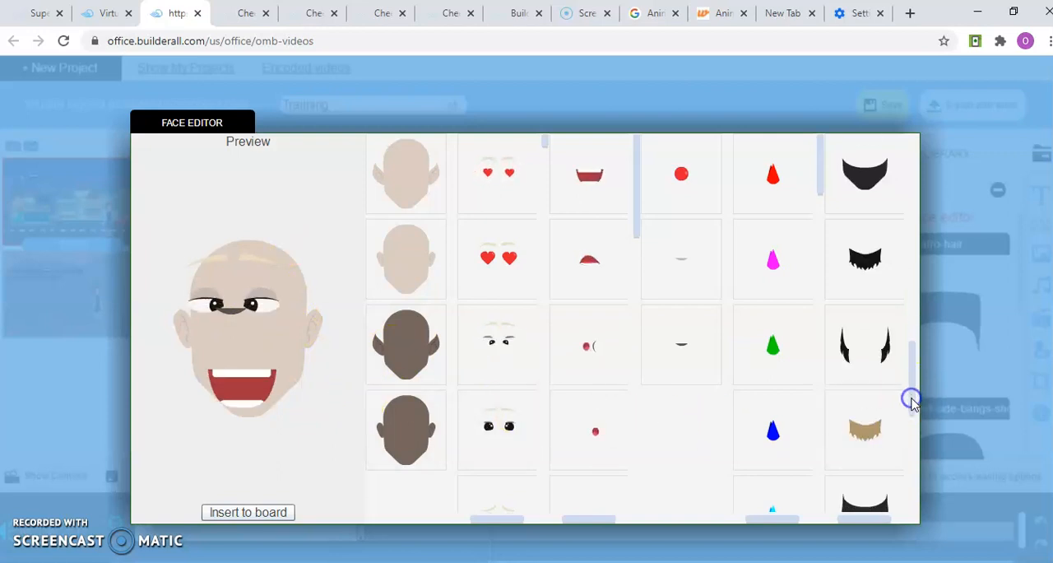
{"action": "left_click", "coordinate": [911, 459]}
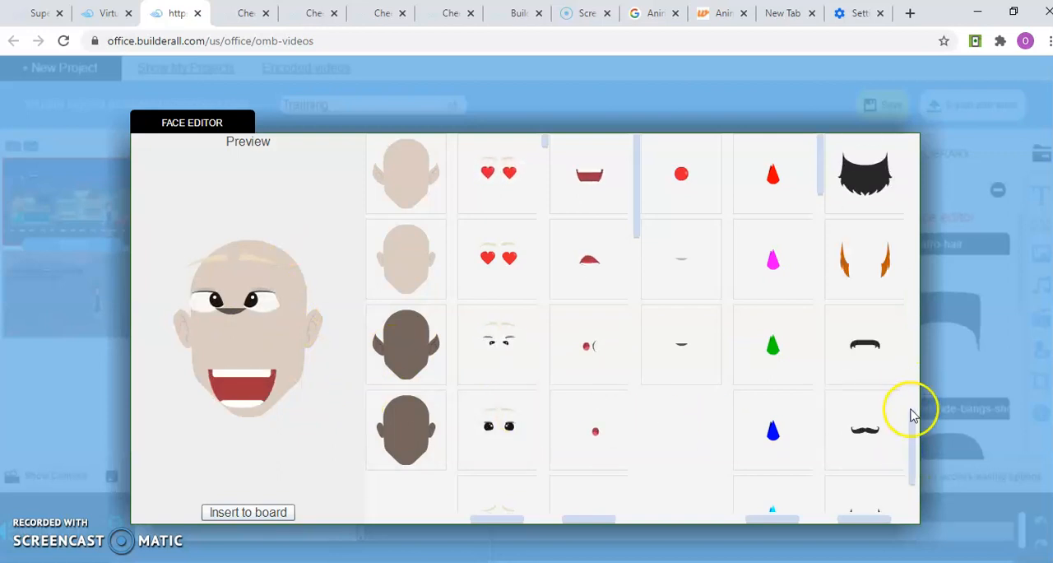
{"action": "left_click", "coordinate": [237, 514]}
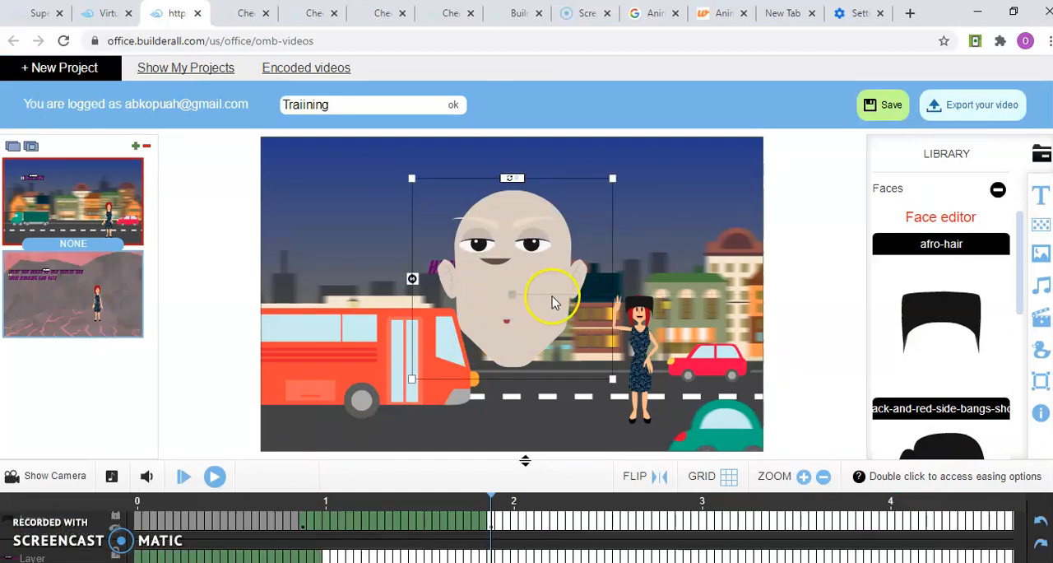
{"action": "left_click", "coordinate": [594, 256]}
{"action": "left_click", "coordinate": [609, 257]}
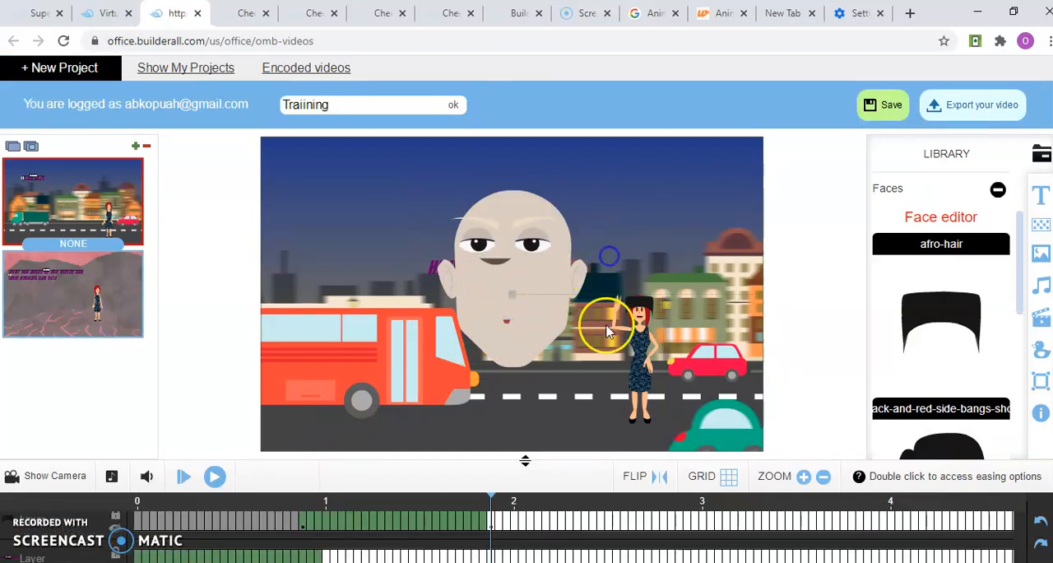
{"action": "left_click", "coordinate": [571, 355]}
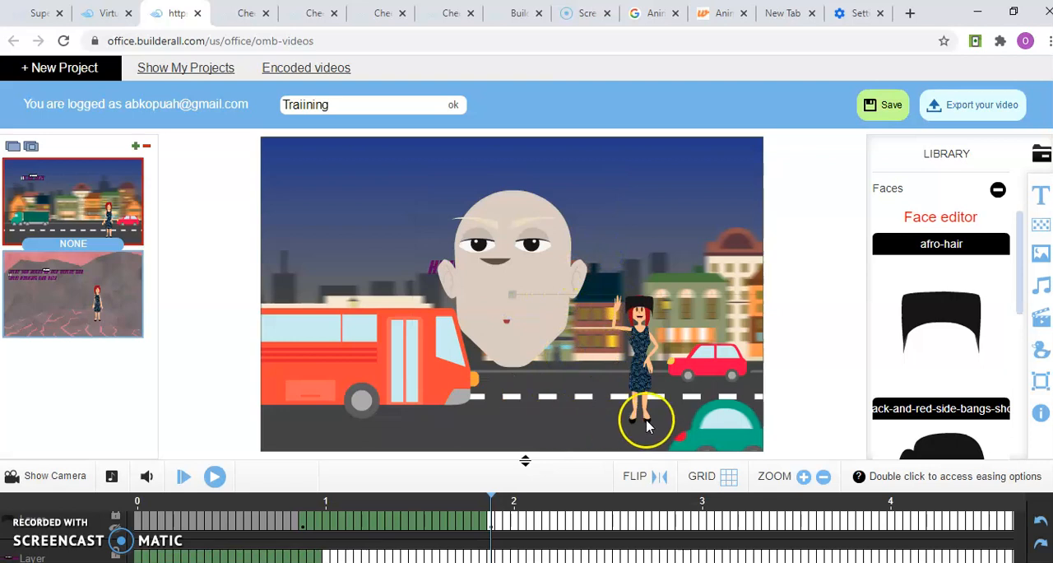
Collapse the Faces category, browse the library's Image Holders such as Wall broken, TV and Rainbow, and collapse them
{"action": "left_click", "coordinate": [997, 190]}
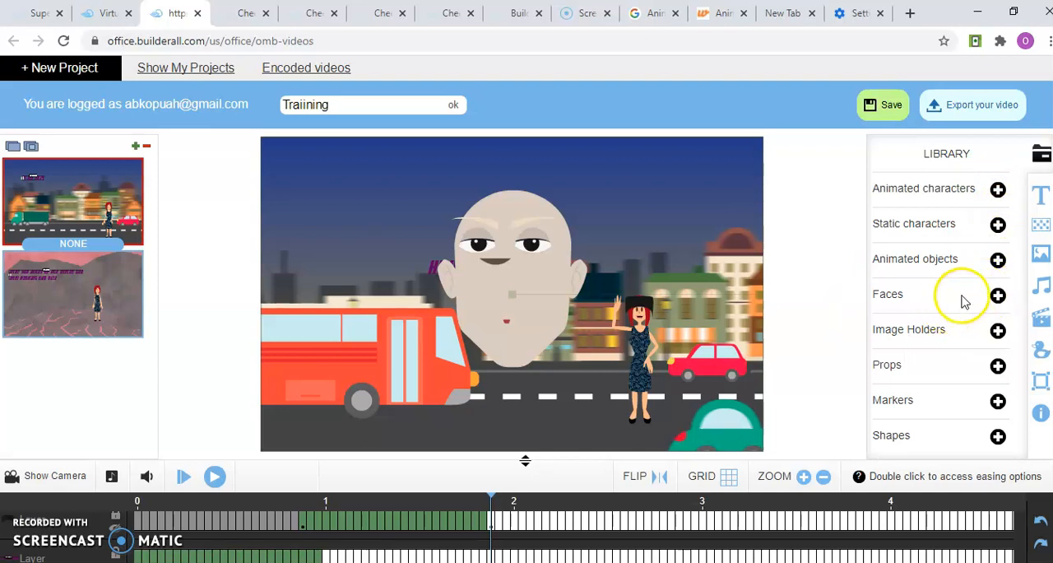
{"action": "left_click", "coordinate": [998, 331]}
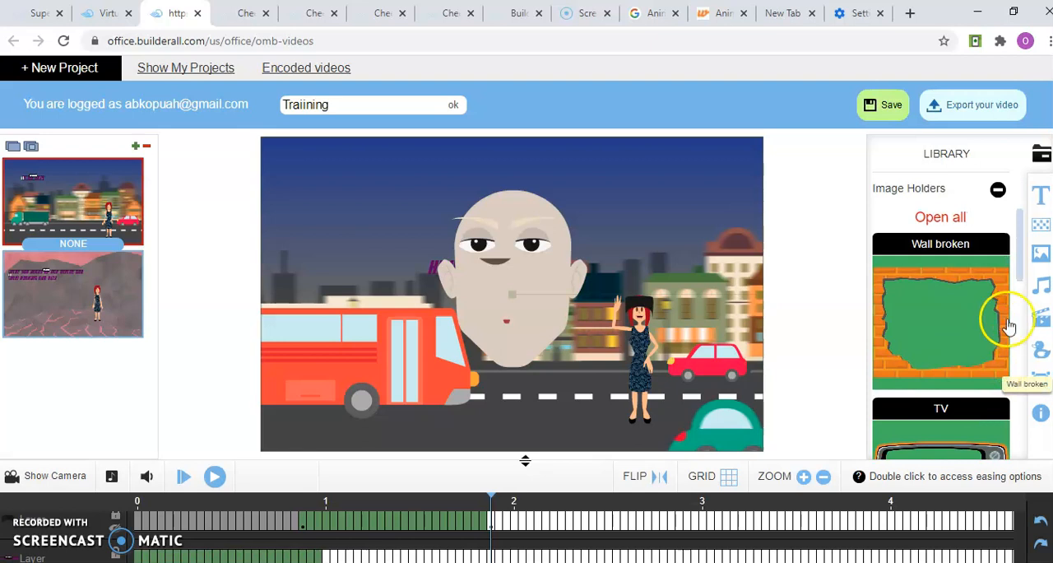
{"action": "left_click", "coordinate": [1022, 325]}
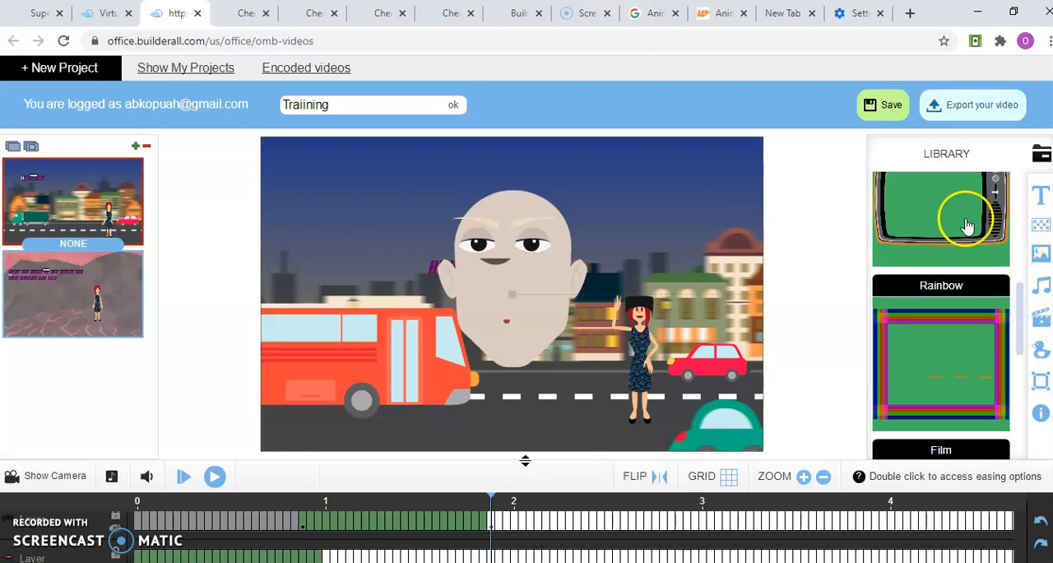
{"action": "left_click", "coordinate": [1020, 268]}
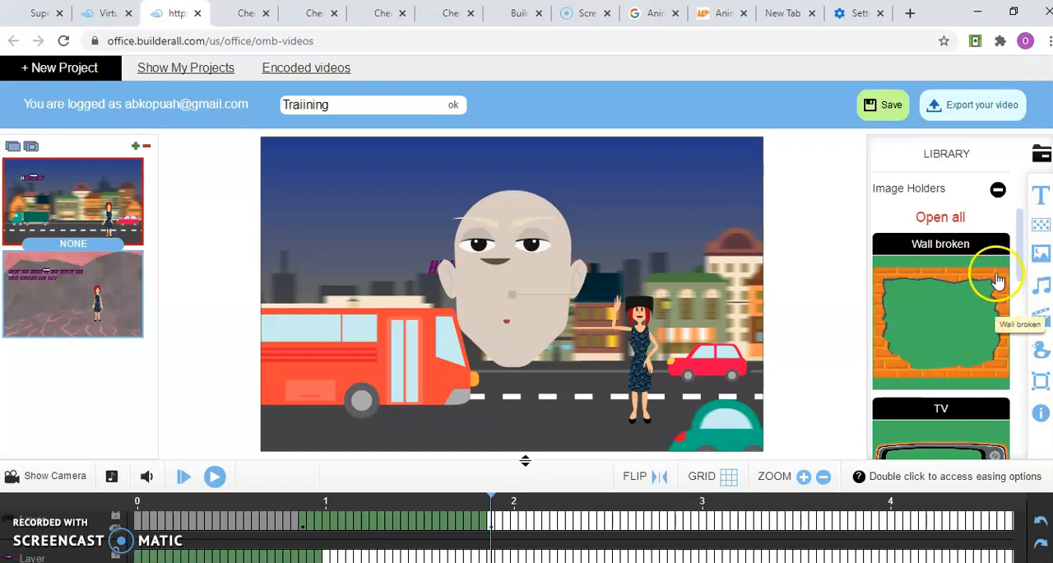
{"action": "left_click", "coordinate": [997, 192]}
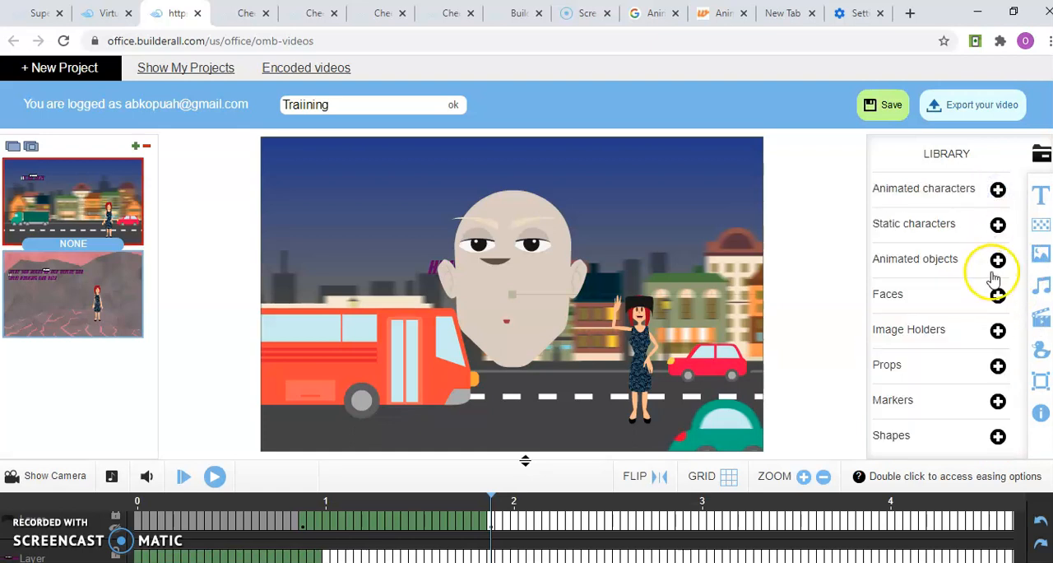
Browse the library's Props from stamp06 down to stamp03 and collapse the category
{"action": "left_click", "coordinate": [997, 366]}
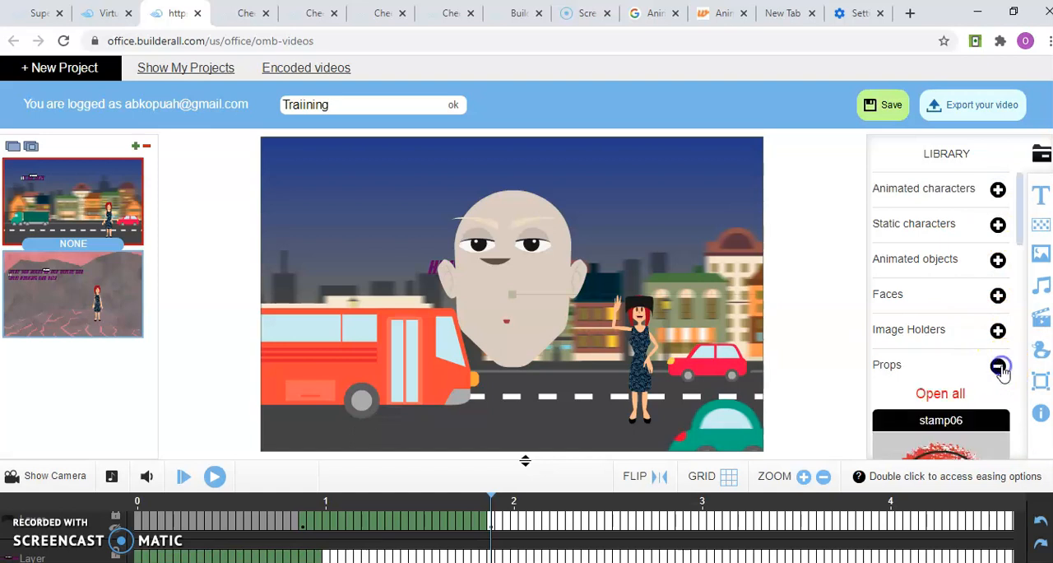
{"action": "left_click", "coordinate": [1020, 312]}
{"action": "left_click", "coordinate": [1021, 385]}
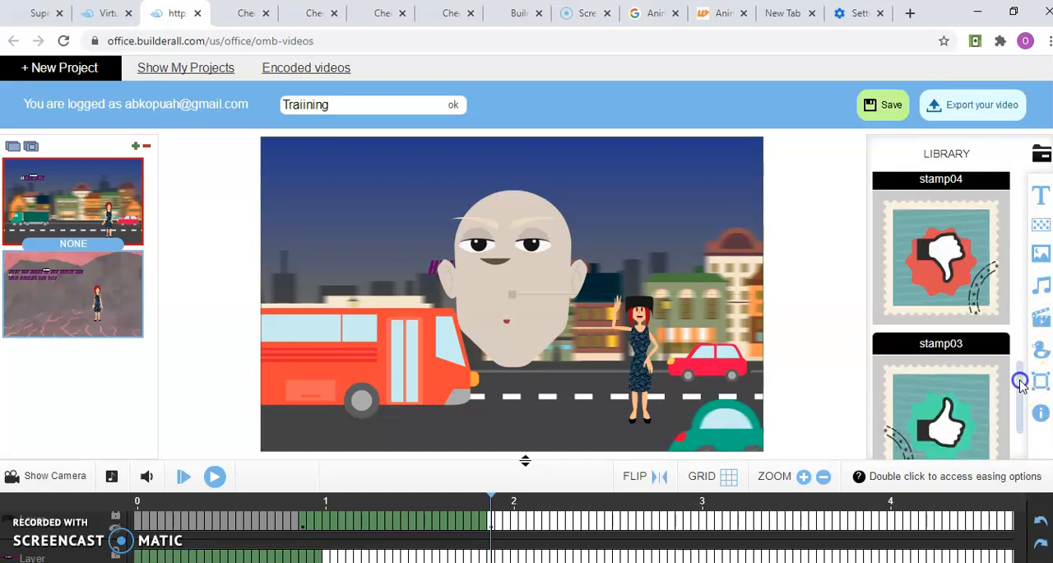
{"action": "left_click", "coordinate": [1023, 450]}
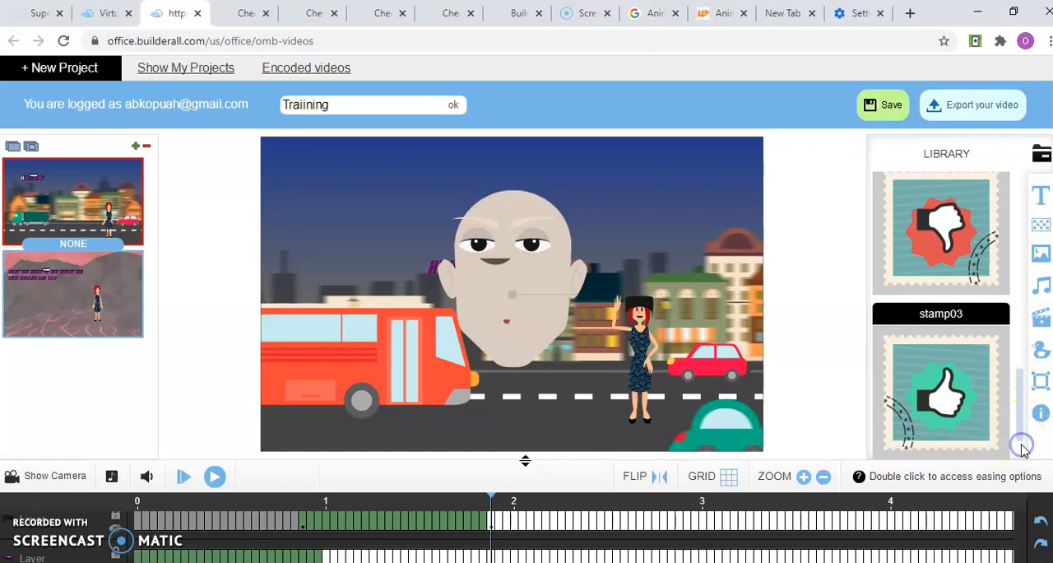
{"action": "left_click", "coordinate": [1023, 346]}
{"action": "left_click", "coordinate": [1021, 282]}
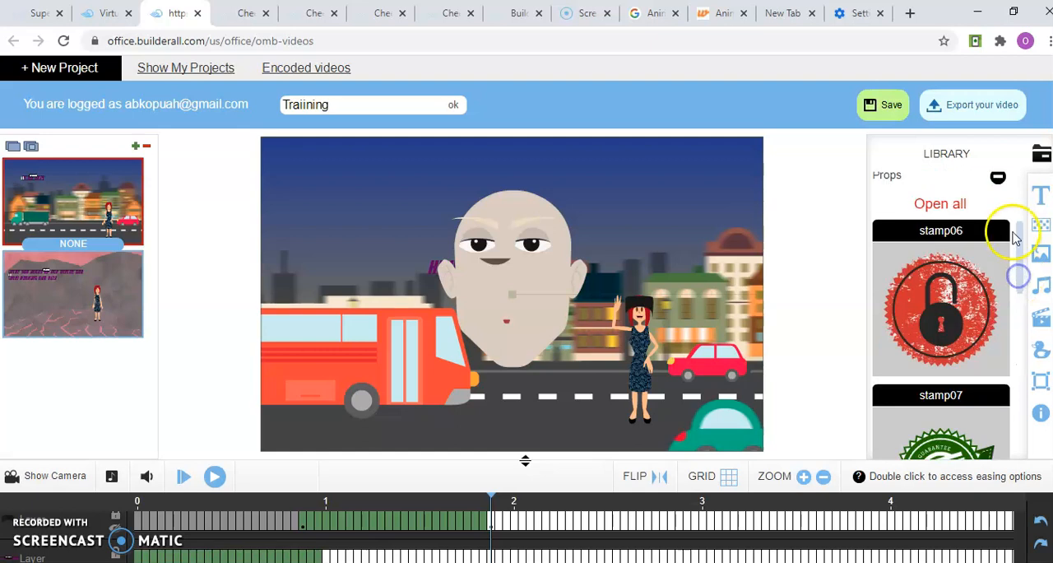
{"action": "left_click", "coordinate": [999, 179]}
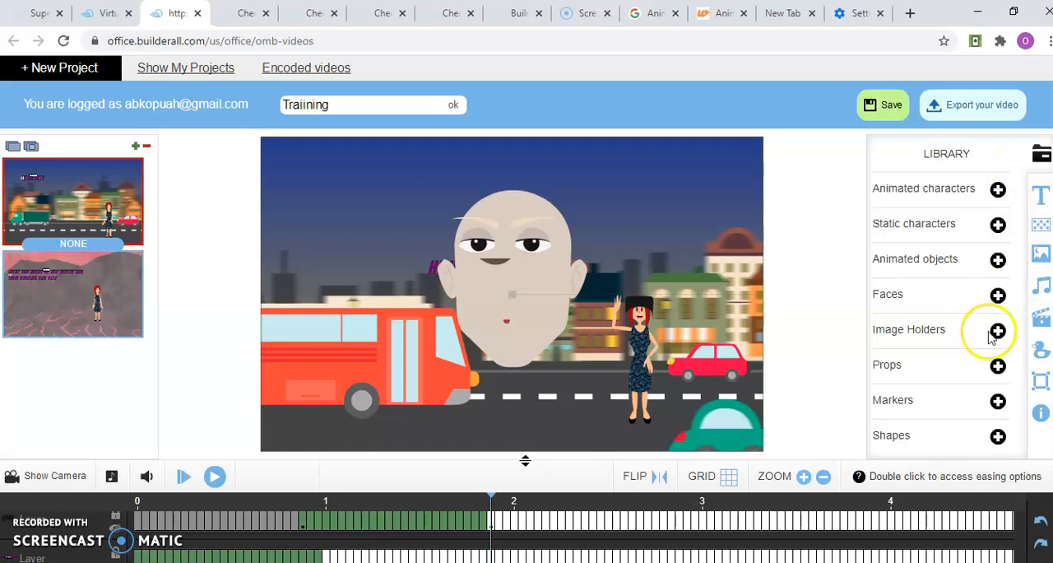
Expand the library's Markers and look through the balloon shapes
{"action": "left_click", "coordinate": [999, 401]}
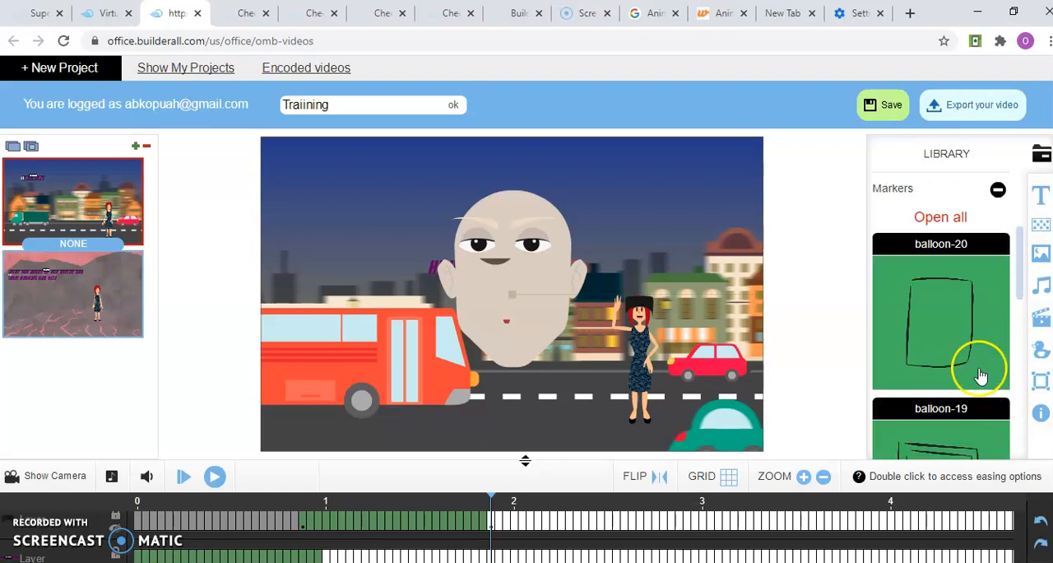
{"action": "left_click", "coordinate": [1022, 339]}
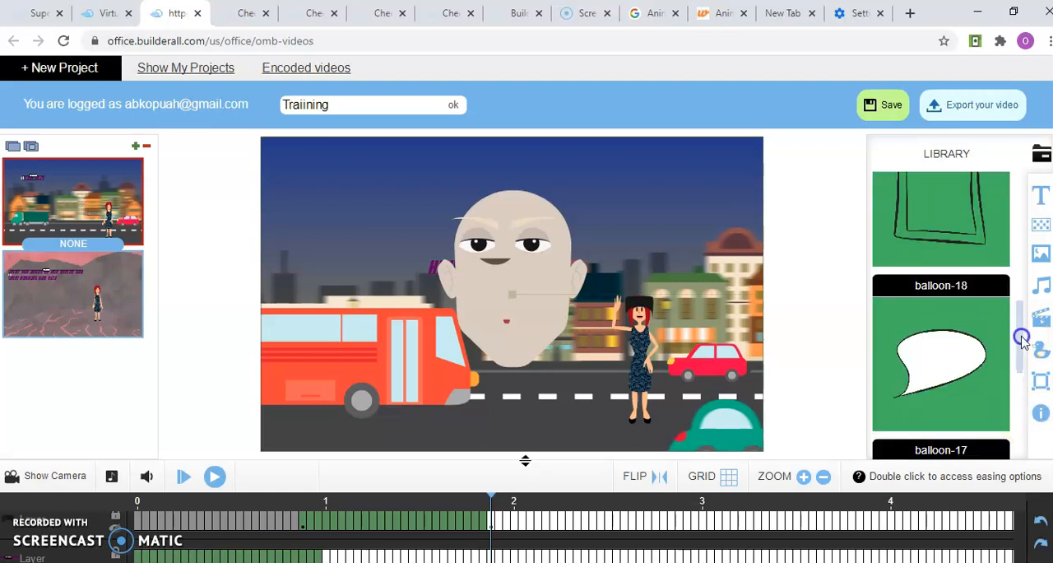
{"action": "left_click", "coordinate": [1022, 295]}
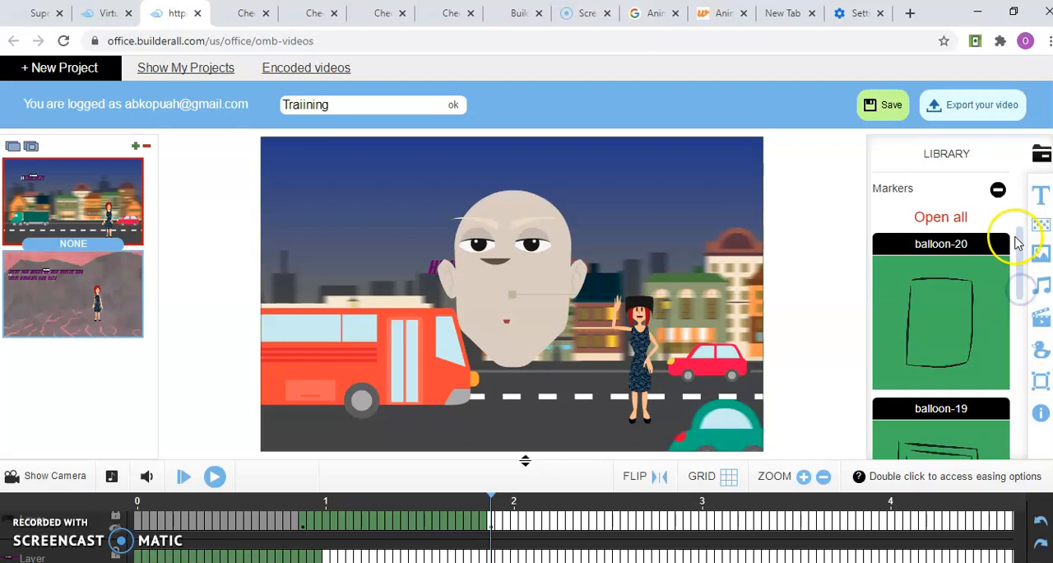
Collapse the Markers category, browse the library's Shapes such as circle, hexagon and square, and collapse them
{"action": "left_click", "coordinate": [999, 191]}
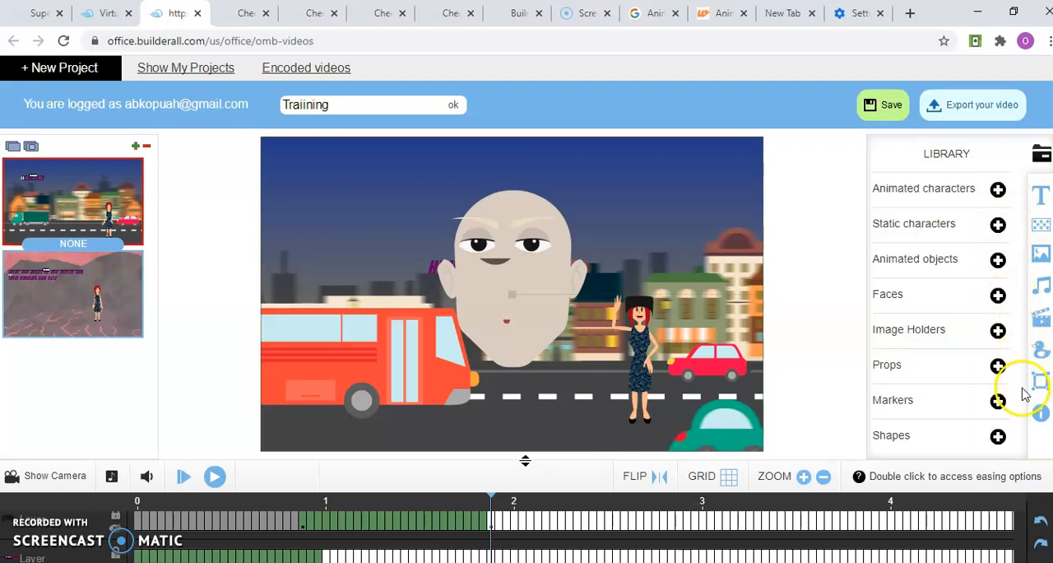
{"action": "left_click", "coordinate": [998, 437]}
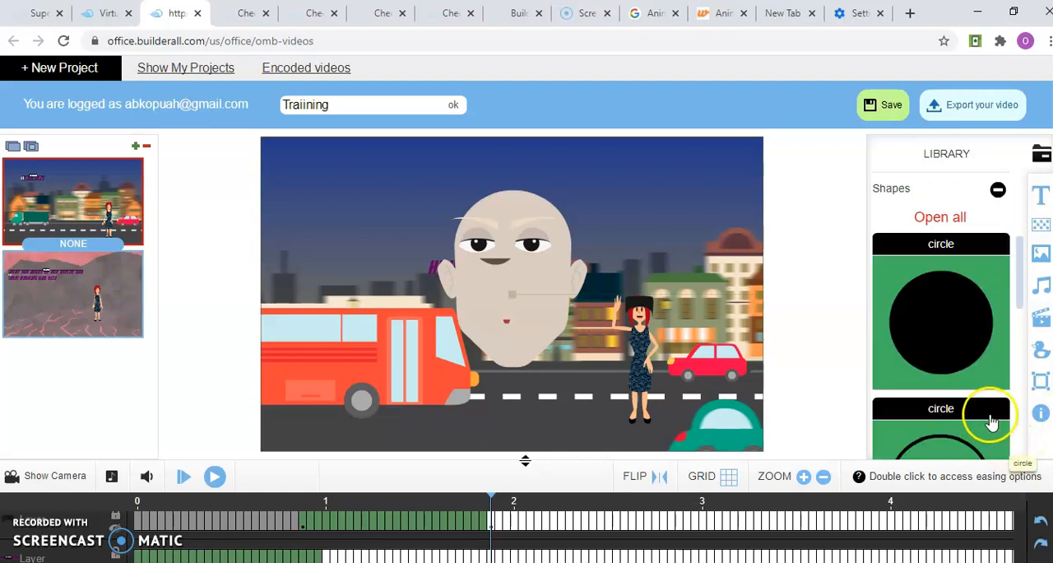
{"action": "left_click", "coordinate": [1020, 403]}
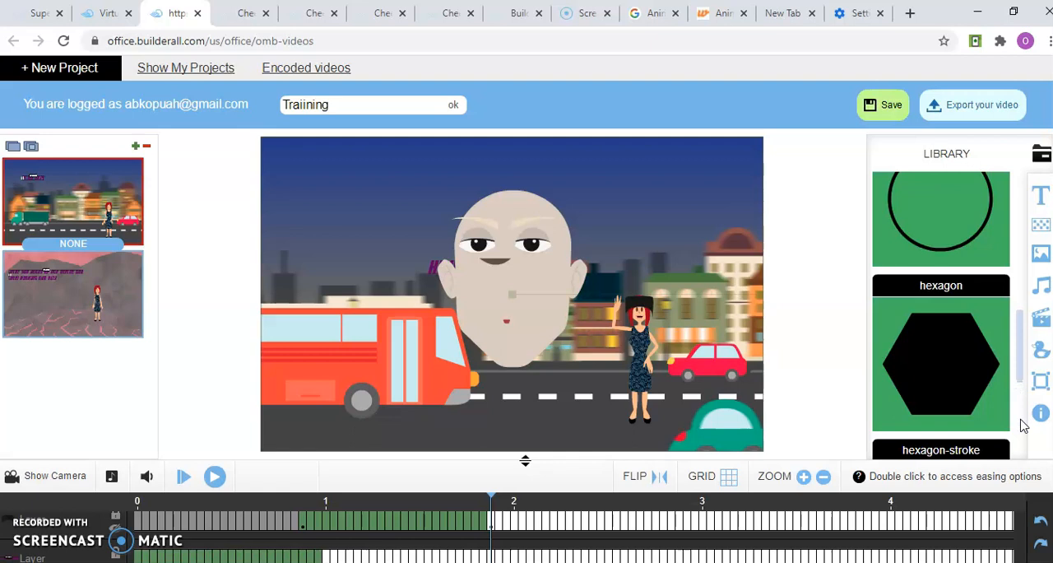
{"action": "left_click", "coordinate": [1022, 421]}
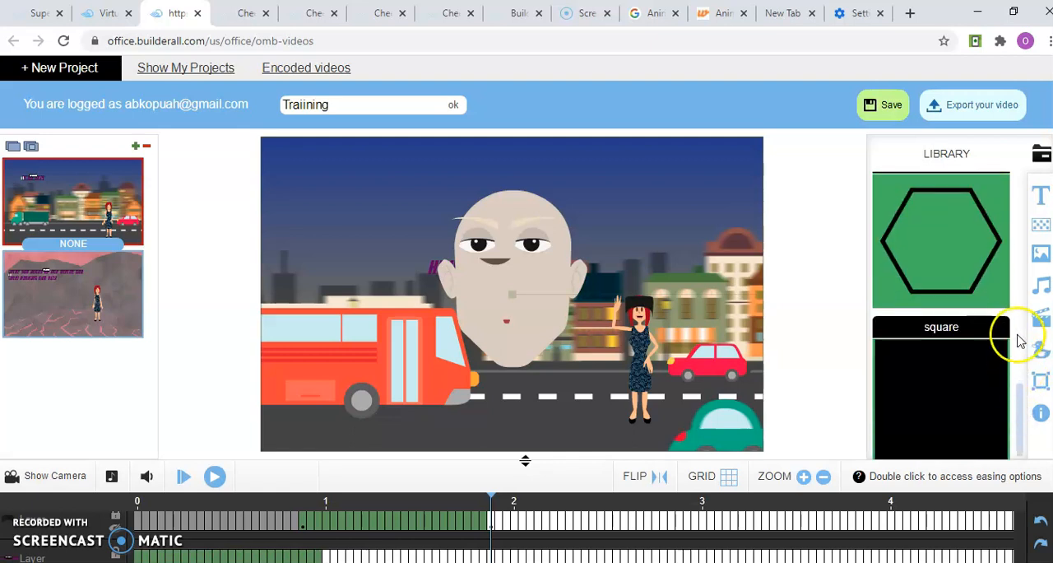
{"action": "left_click", "coordinate": [1021, 309]}
{"action": "left_click", "coordinate": [1020, 269]}
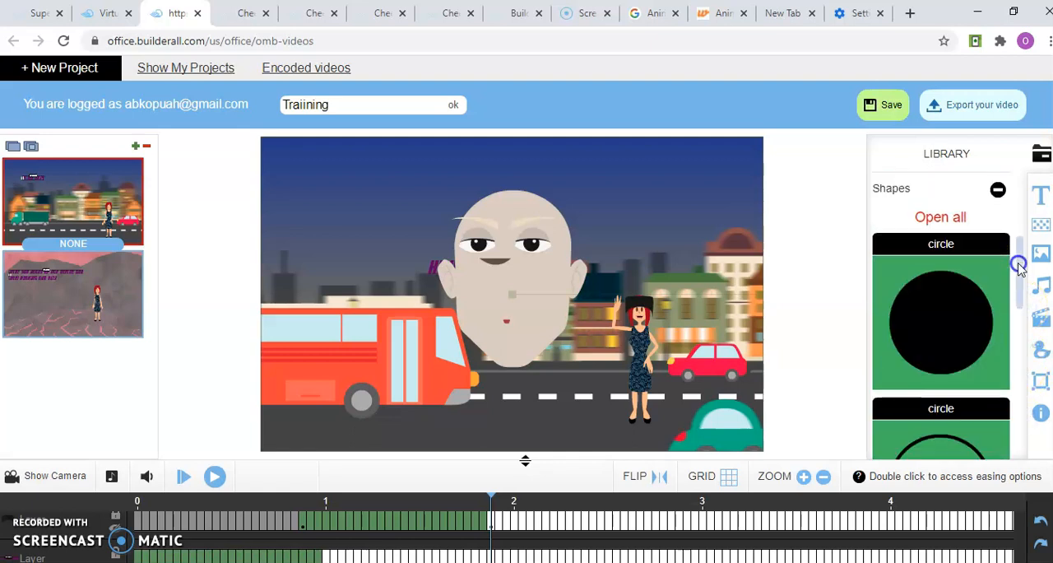
{"action": "left_click", "coordinate": [998, 191]}
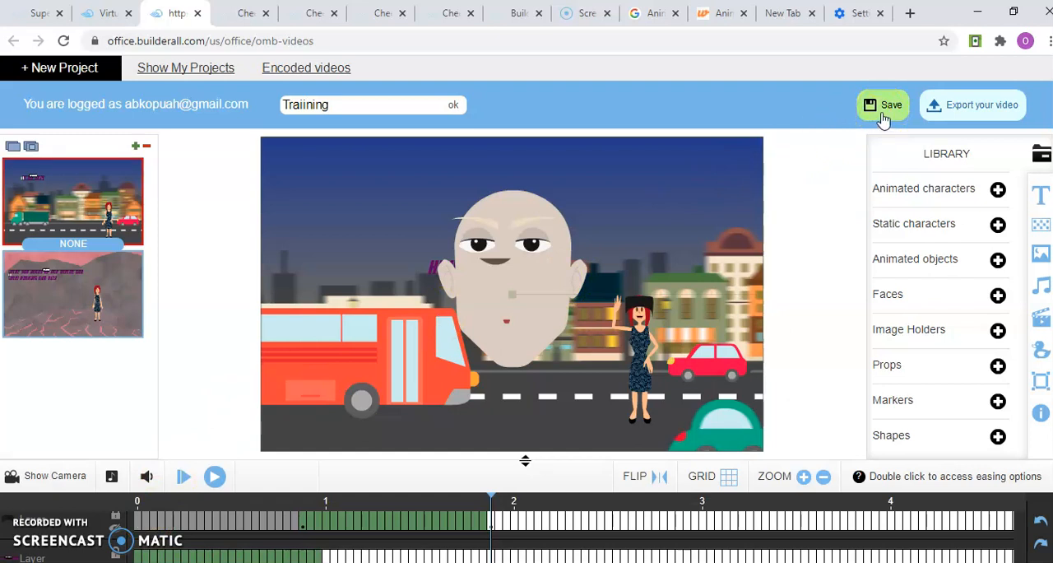
Try zooming the stage in and out back to its original size, and switch the grid overlay on and off
{"action": "left_click", "coordinate": [804, 477]}
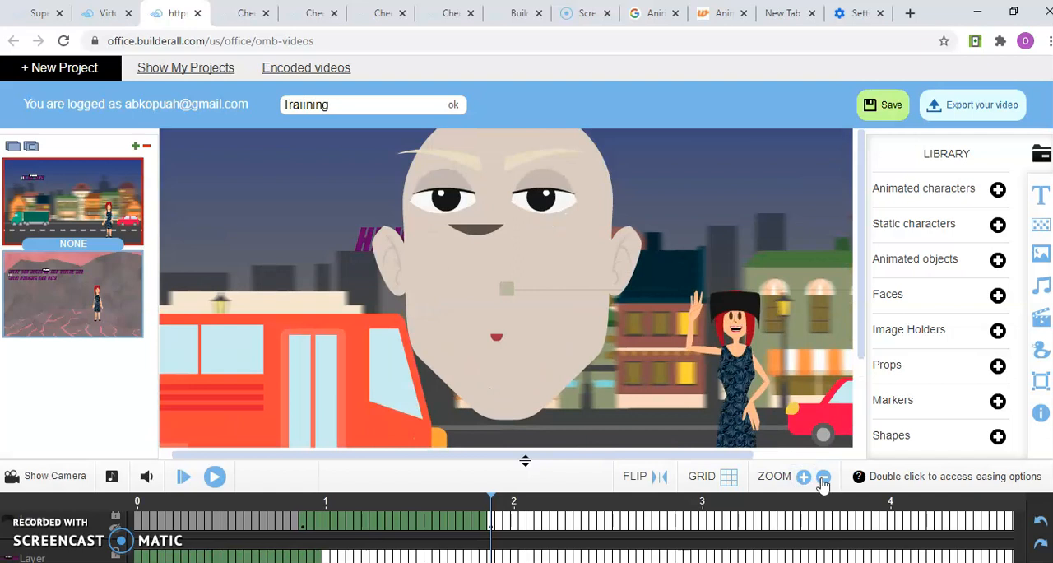
{"action": "left_click", "coordinate": [823, 478]}
{"action": "left_click", "coordinate": [822, 478]}
{"action": "left_click", "coordinate": [822, 478]}
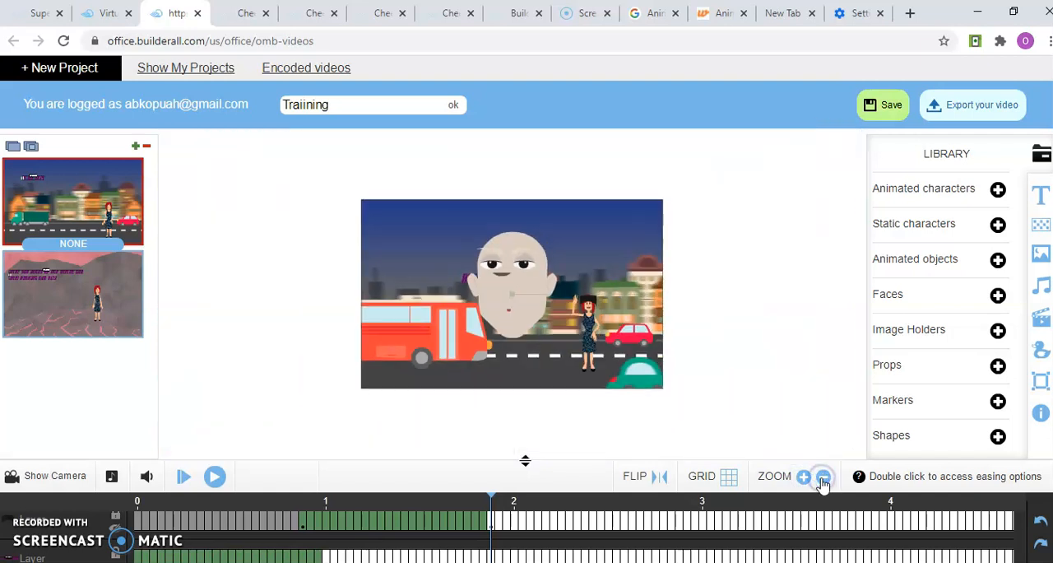
{"action": "left_click", "coordinate": [804, 477]}
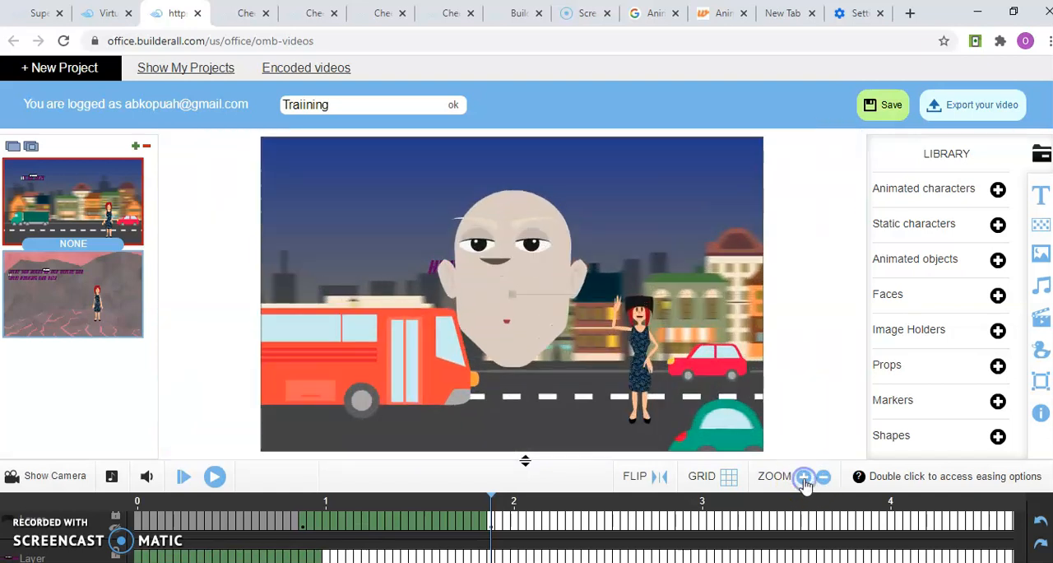
{"action": "left_click", "coordinate": [730, 477]}
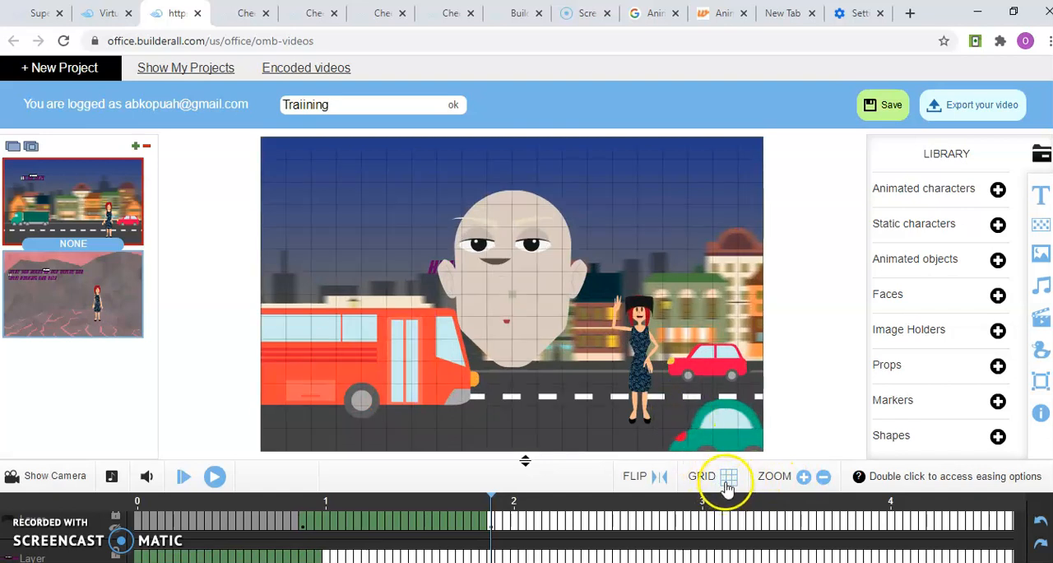
{"action": "left_click", "coordinate": [727, 480]}
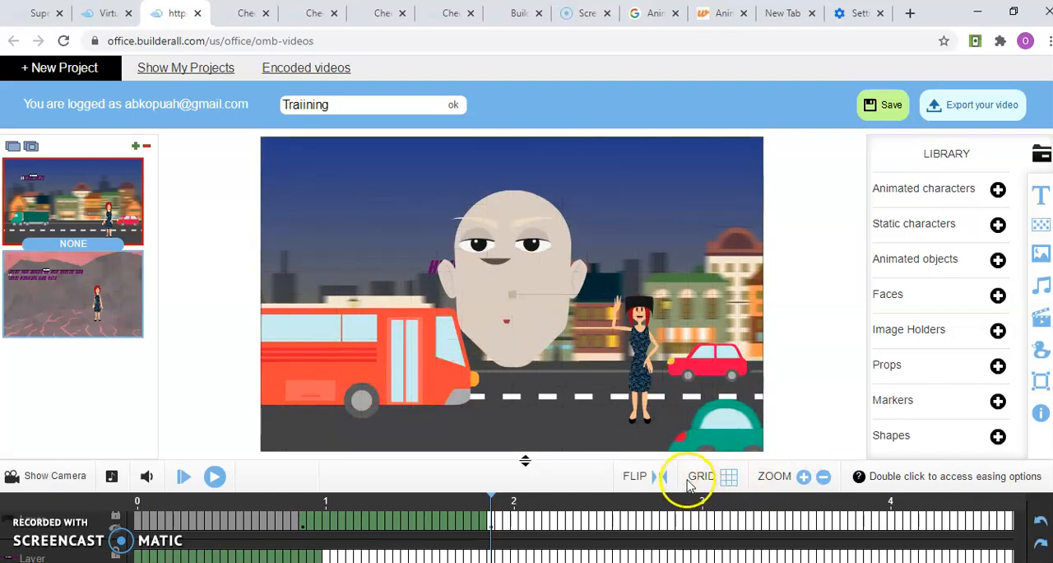
Flip the waving woman character horizontally and flip her back to her original direction
{"action": "left_click", "coordinate": [644, 389]}
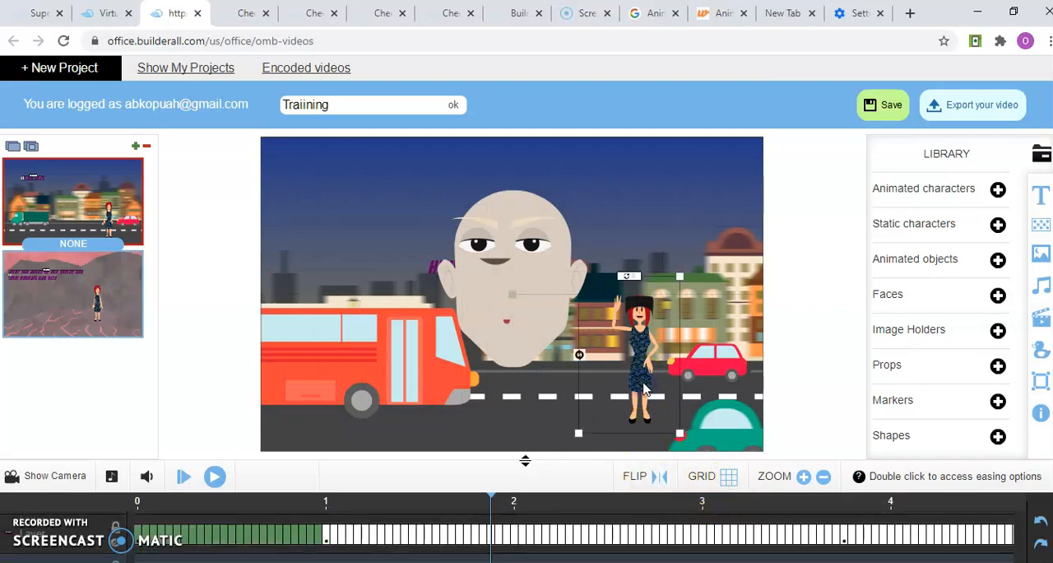
{"action": "left_click", "coordinate": [654, 477]}
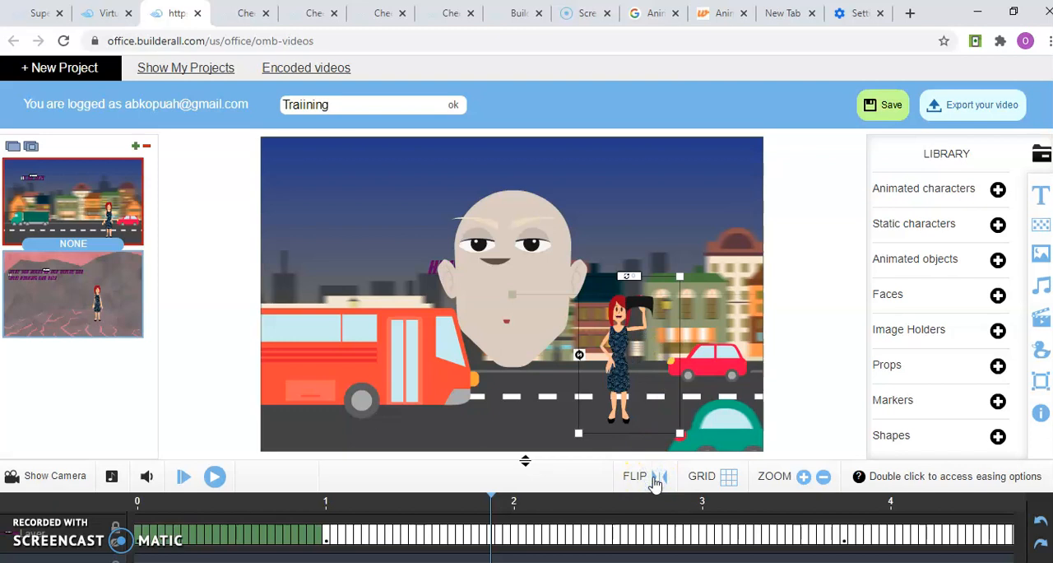
{"action": "left_click", "coordinate": [663, 477]}
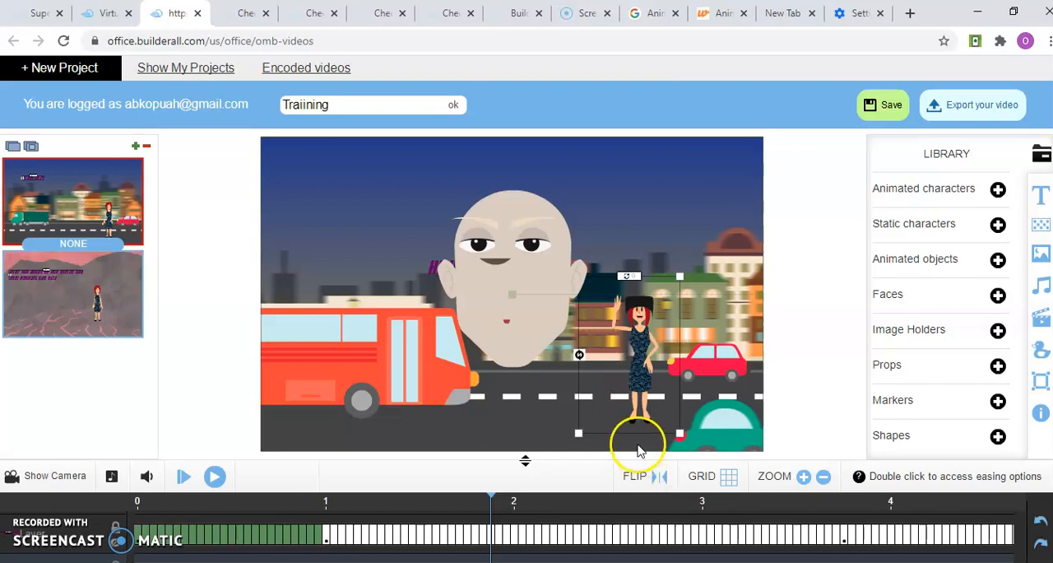
Move the bald head above the waving woman and place the eyes and eyebrows onto it
{"action": "left_click", "coordinate": [549, 279]}
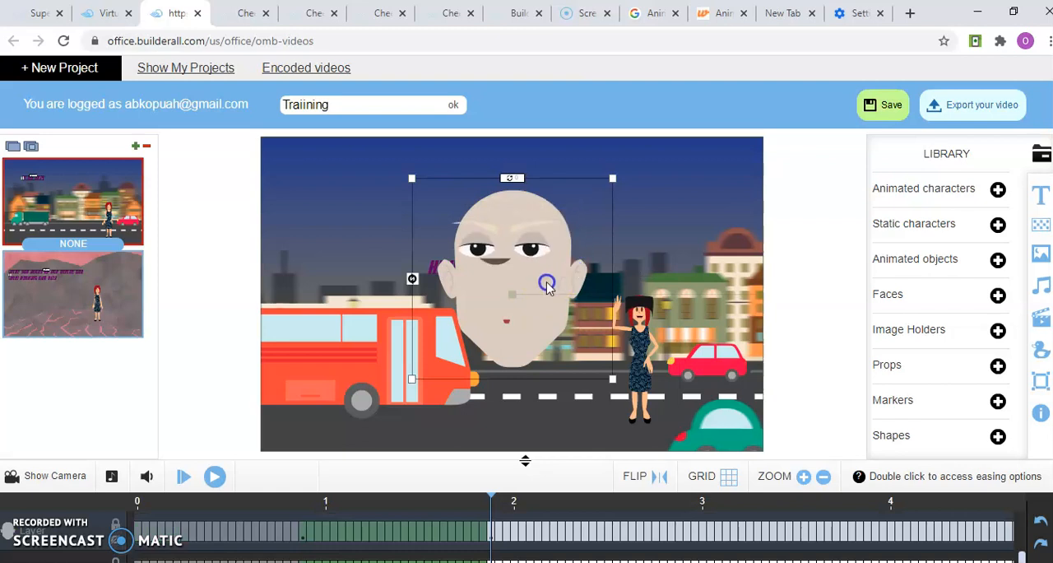
{"action": "left_click", "coordinate": [612, 240]}
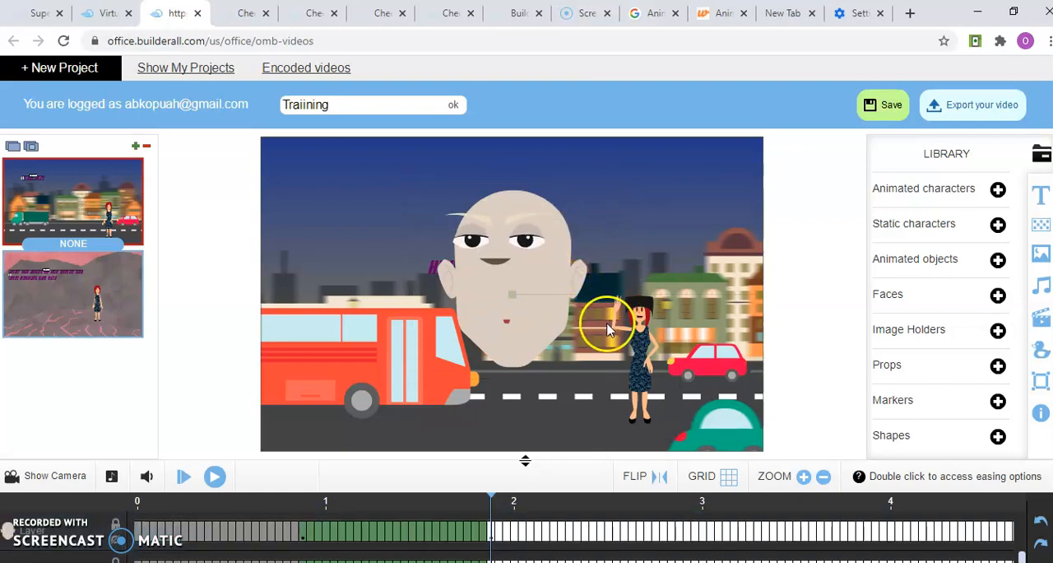
{"action": "left_click", "coordinate": [550, 326]}
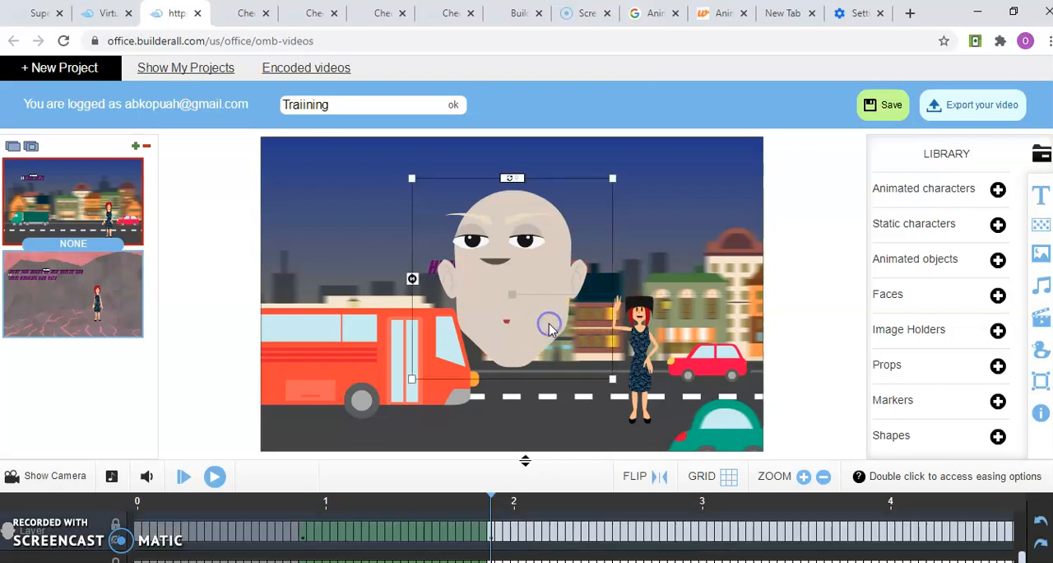
{"action": "left_click_drag", "start_coordinate": [552, 327], "coordinate": [665, 278]}
{"action": "left_click", "coordinate": [500, 255]}
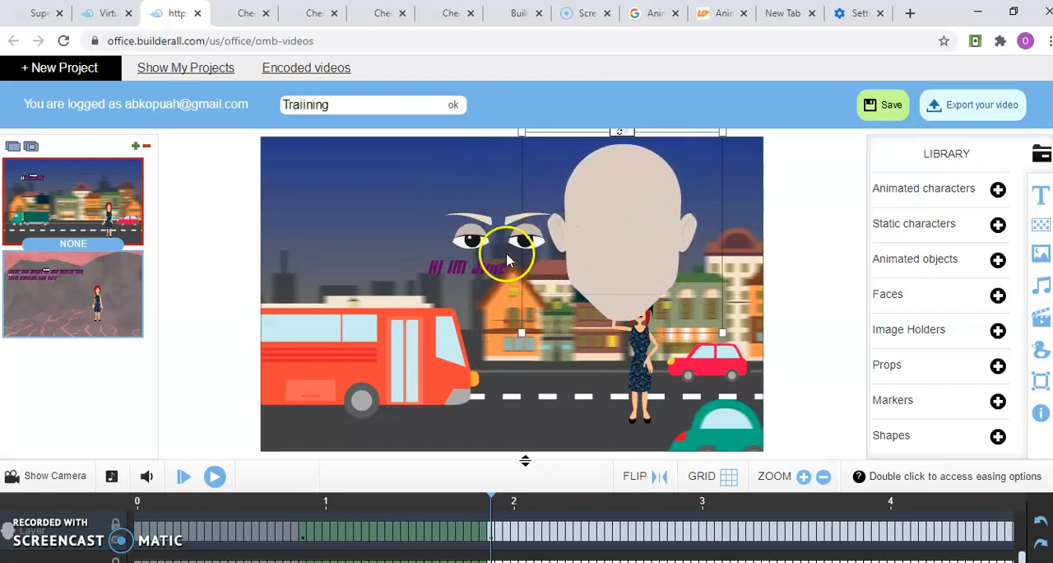
{"action": "left_click_drag", "start_coordinate": [507, 253], "coordinate": [623, 221]}
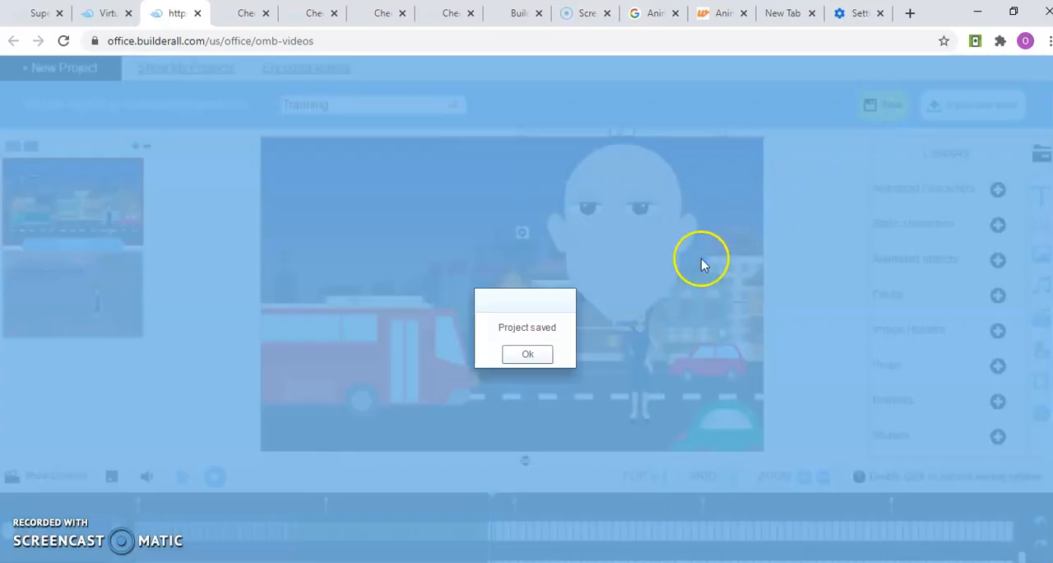
Finish saving the project and export the video, starting the encoding with Good quality and 24 FPS
{"action": "left_click", "coordinate": [529, 356]}
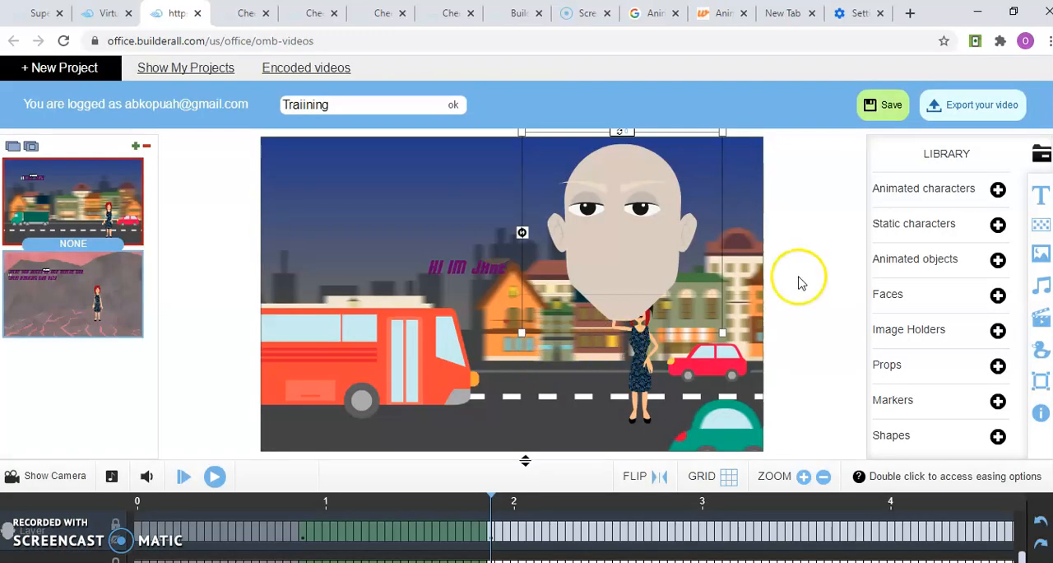
{"action": "left_click", "coordinate": [969, 113]}
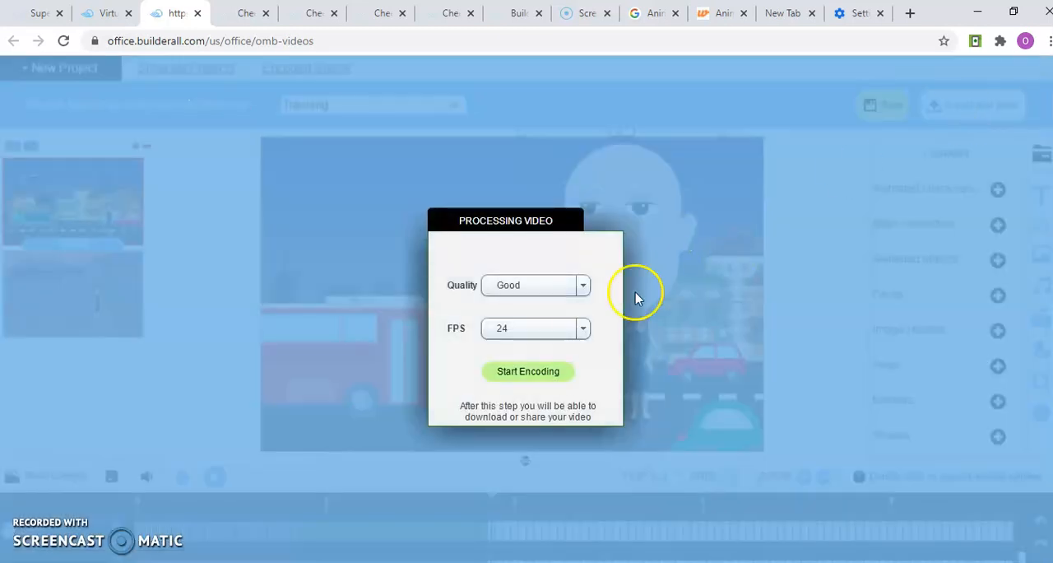
{"action": "left_click", "coordinate": [539, 372]}
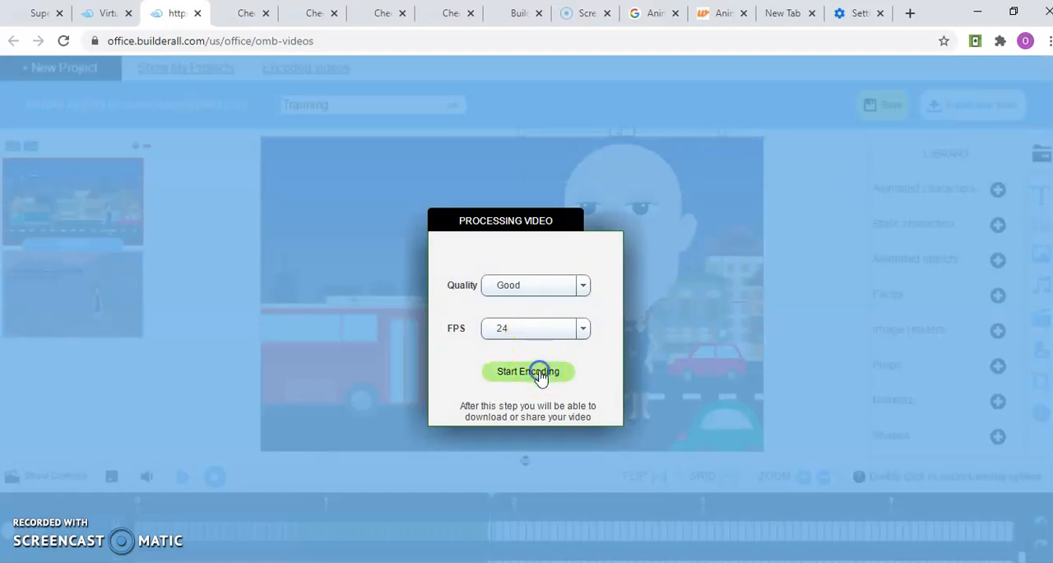